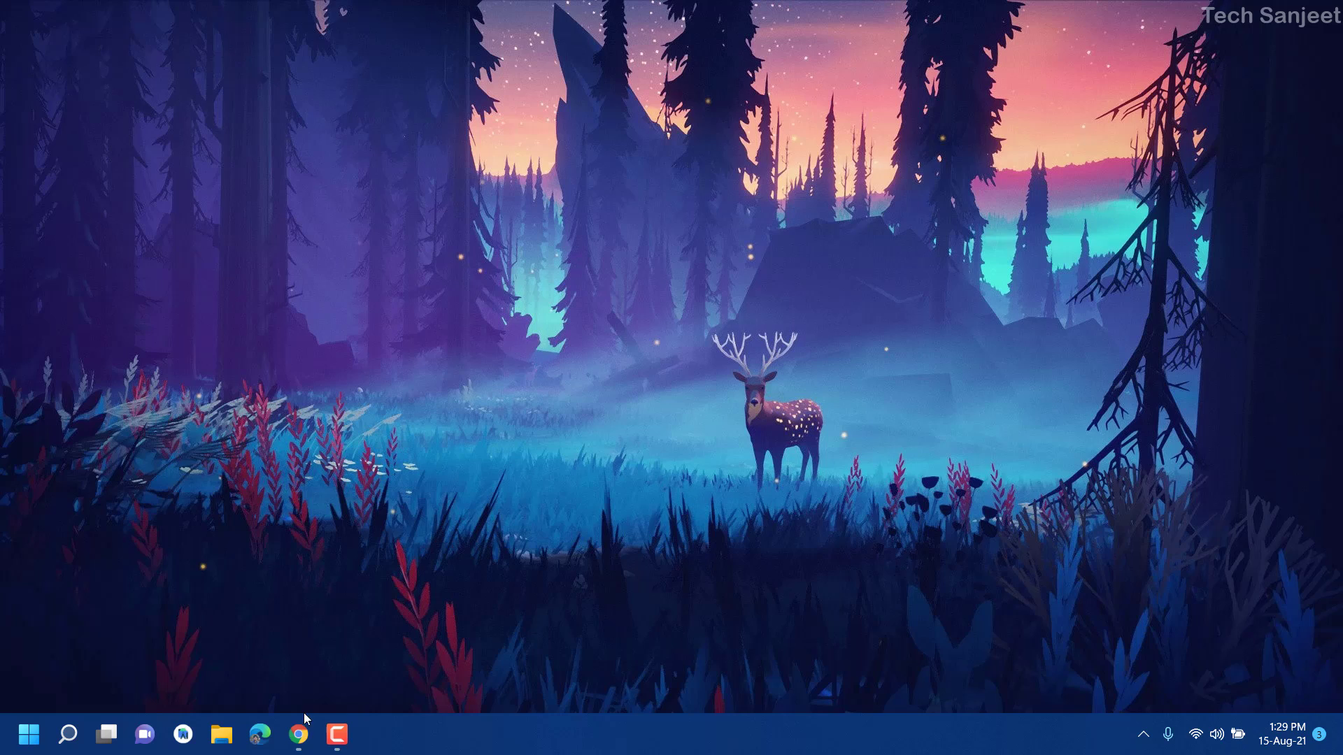
- From Intel's Drivers & Software page, download the Intel Driver & Support Assistant installer
{"action": "left_click", "coordinate": [299, 733]}
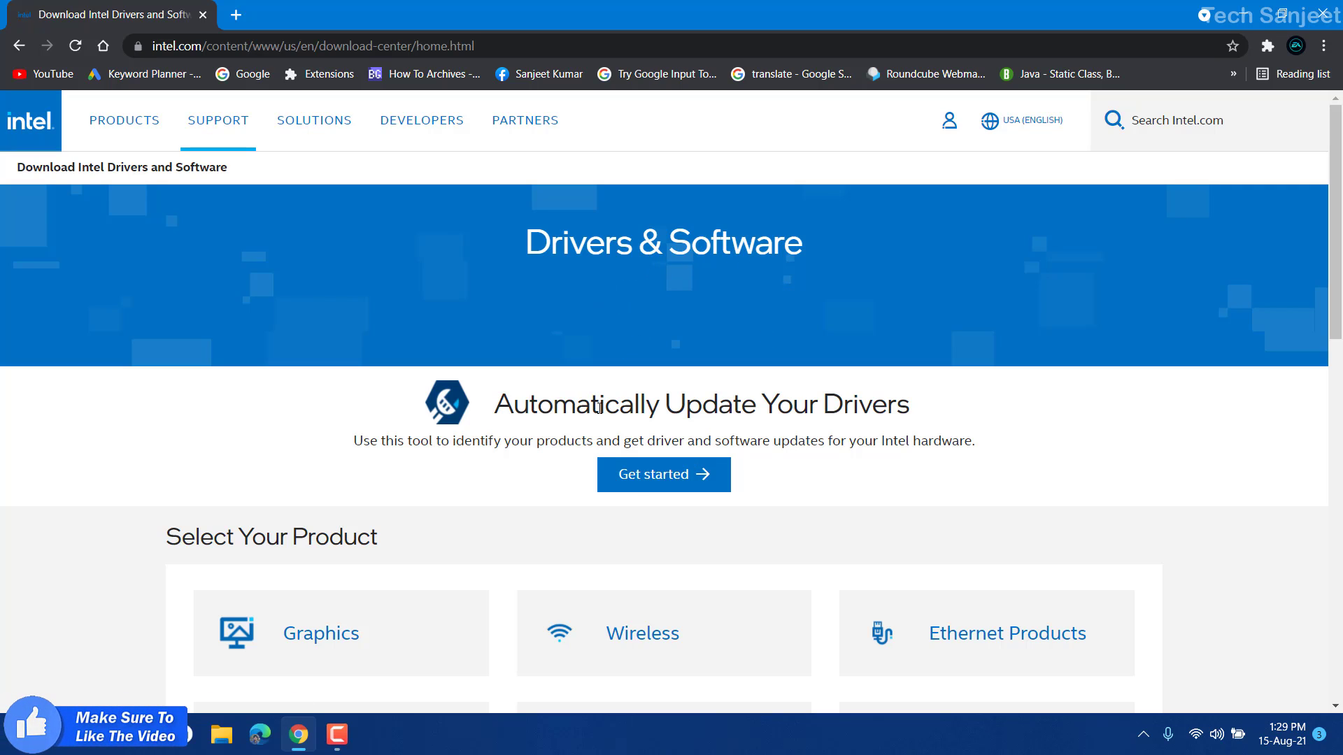
{"action": "left_click", "coordinate": [665, 476]}
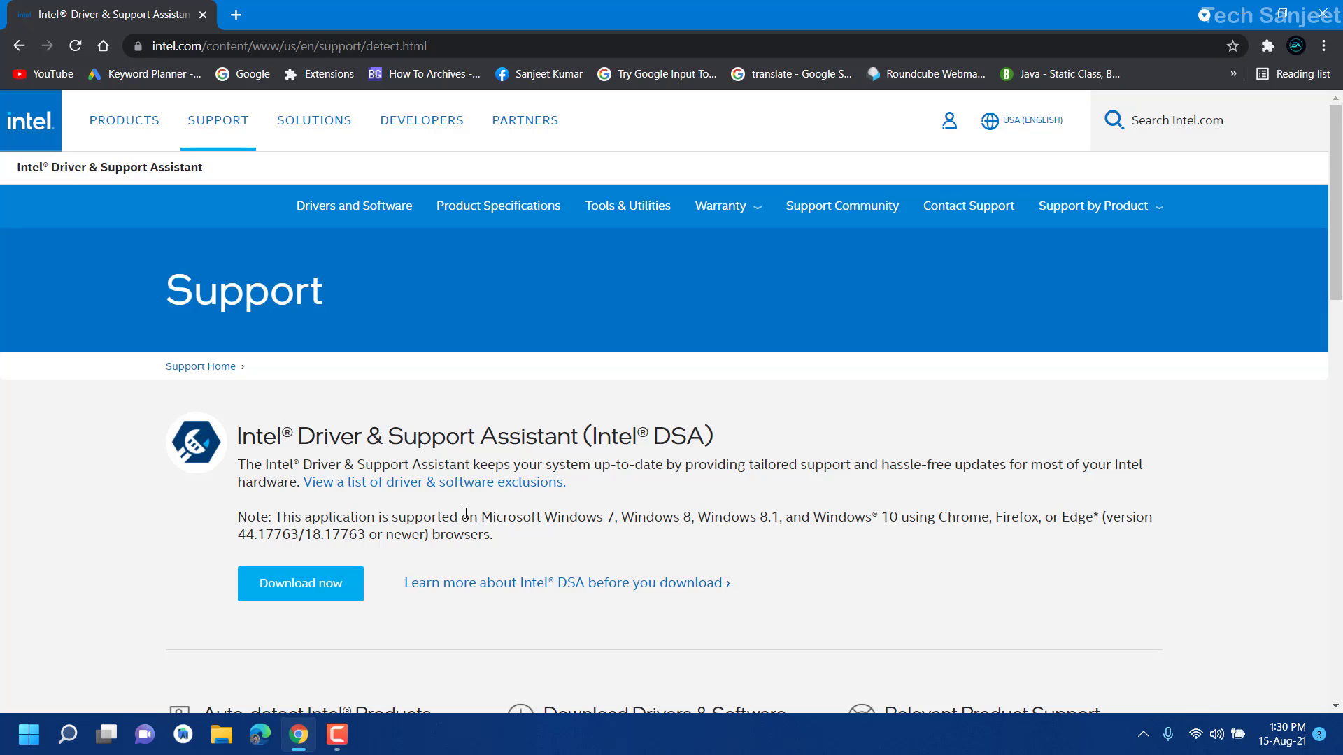
{"action": "left_click", "coordinate": [326, 585]}
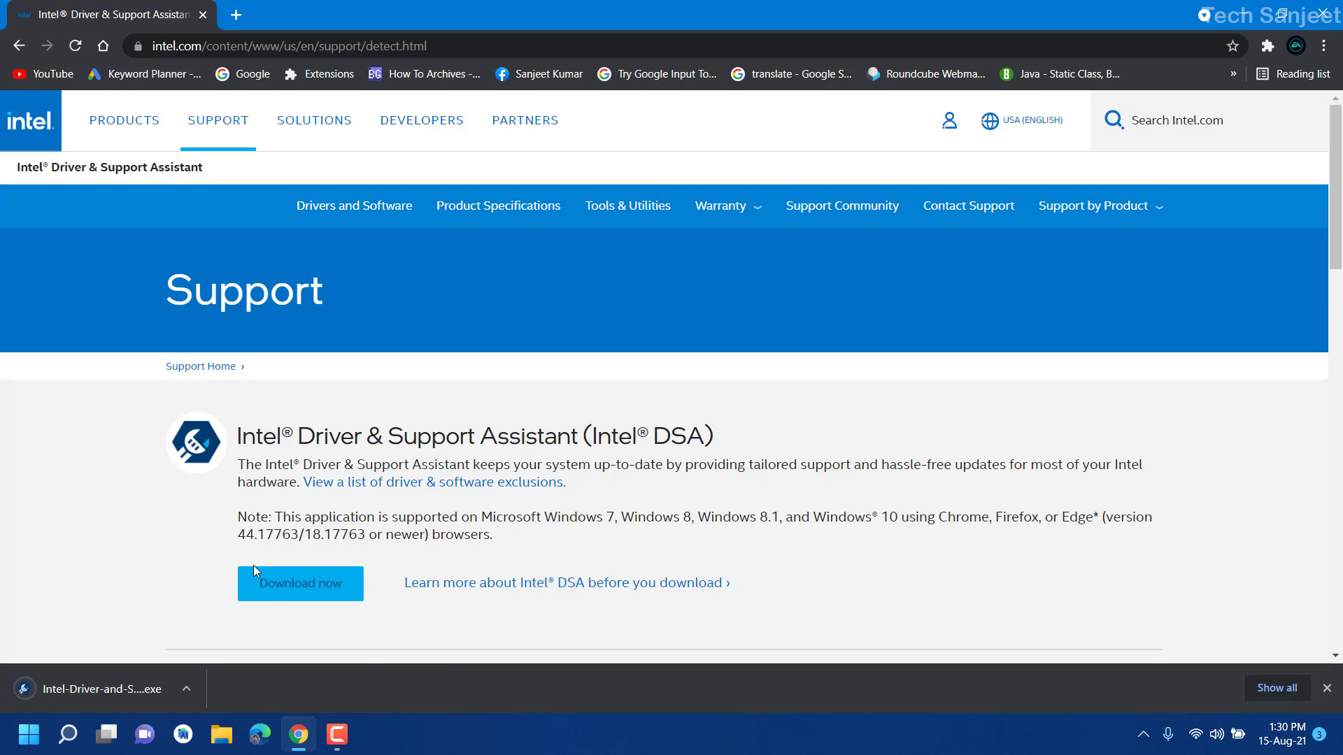
- Run the downloaded installer, agree to the license and improvement program, and install until Restart Required
{"action": "left_click", "coordinate": [186, 689]}
{"action": "left_click", "coordinate": [208, 579]}
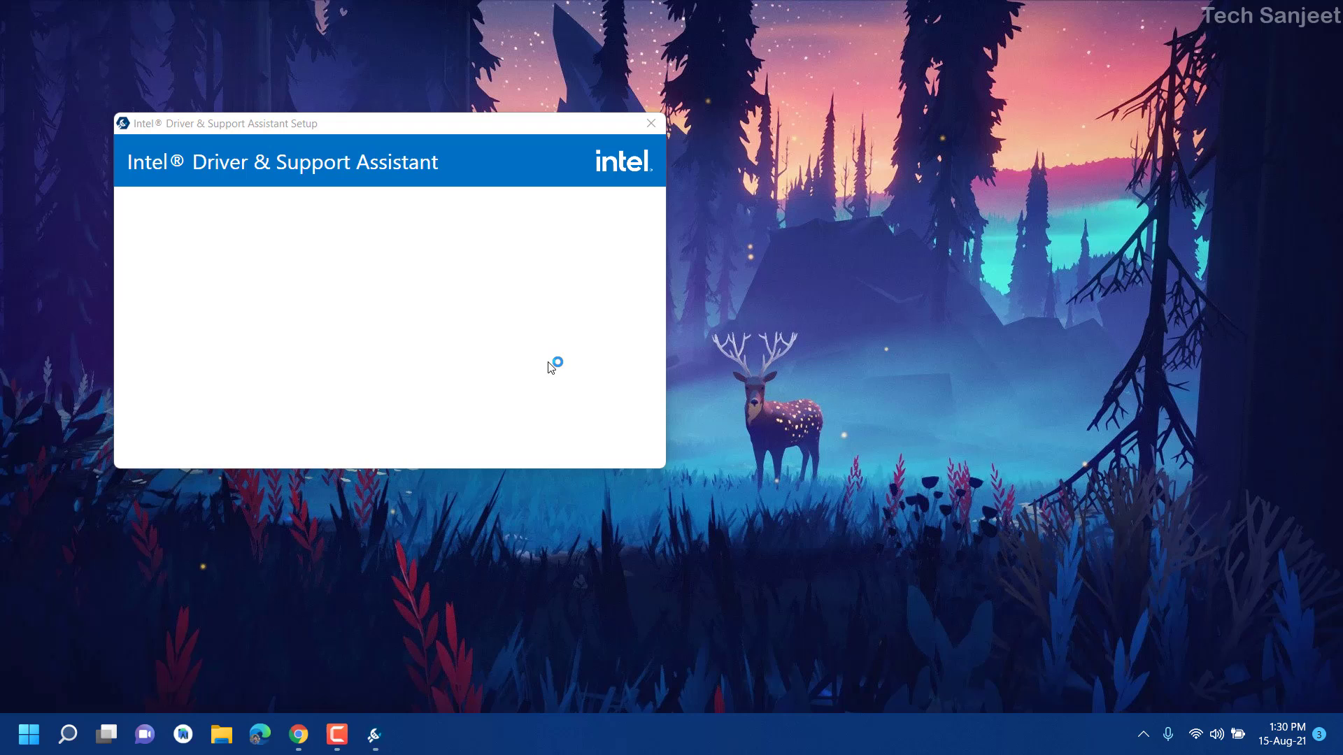
{"action": "left_click", "coordinate": [139, 442]}
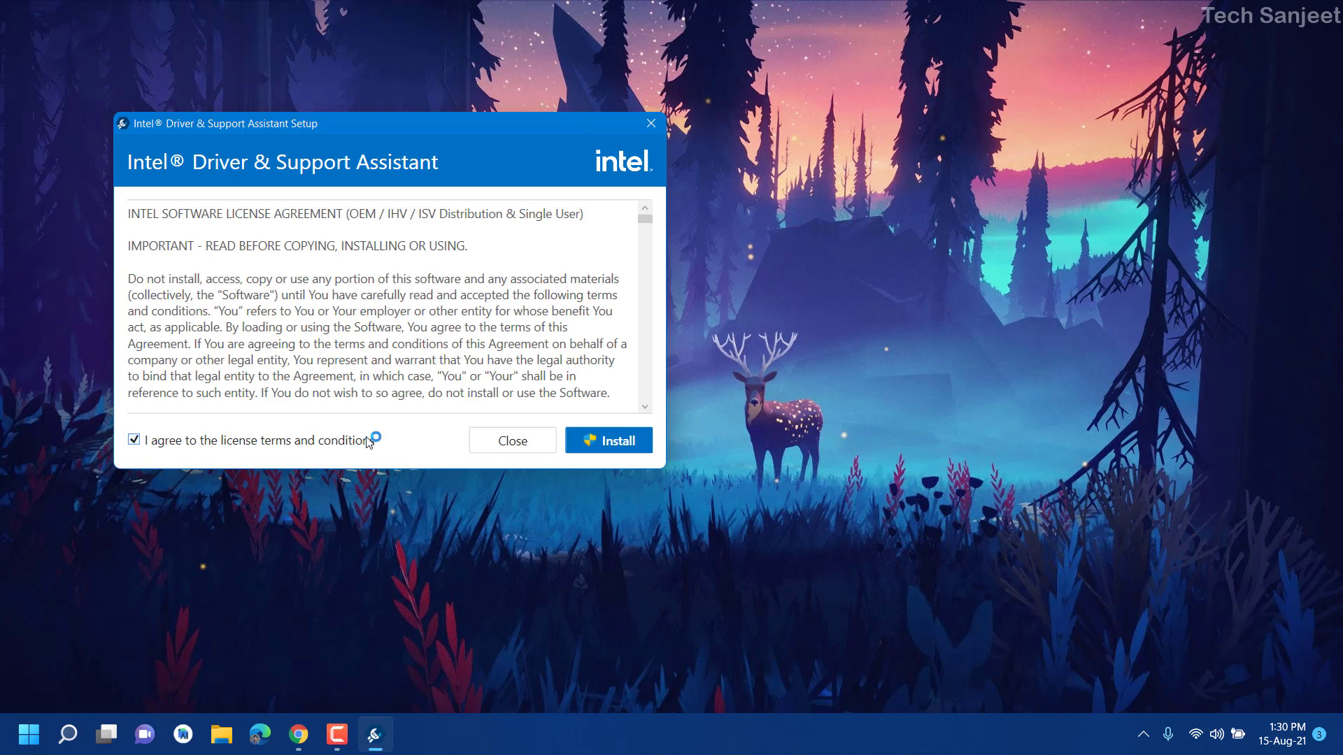
{"action": "left_click", "coordinate": [586, 439]}
{"action": "left_click", "coordinate": [586, 439]}
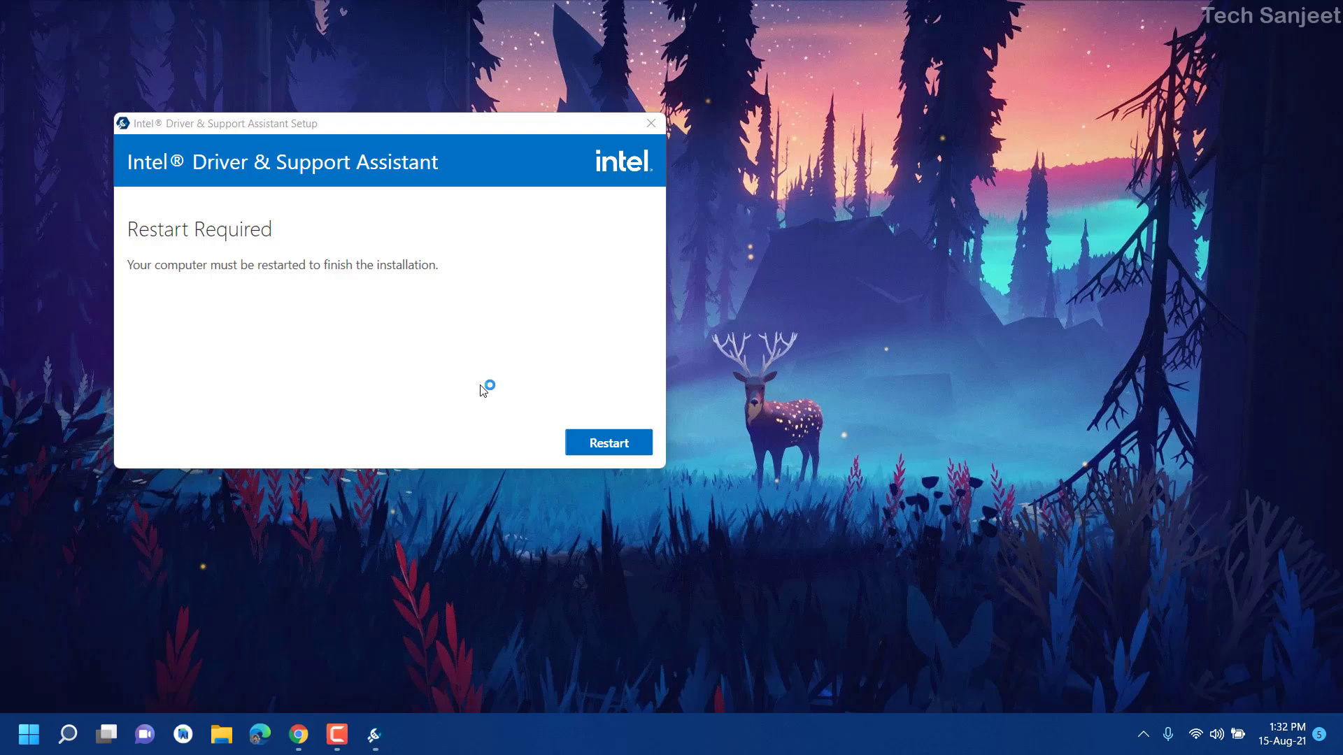
- Restart the PC, then launch Intel Driver & Support Assistant from the Start menu's Recommended list
{"action": "left_click", "coordinate": [592, 448]}
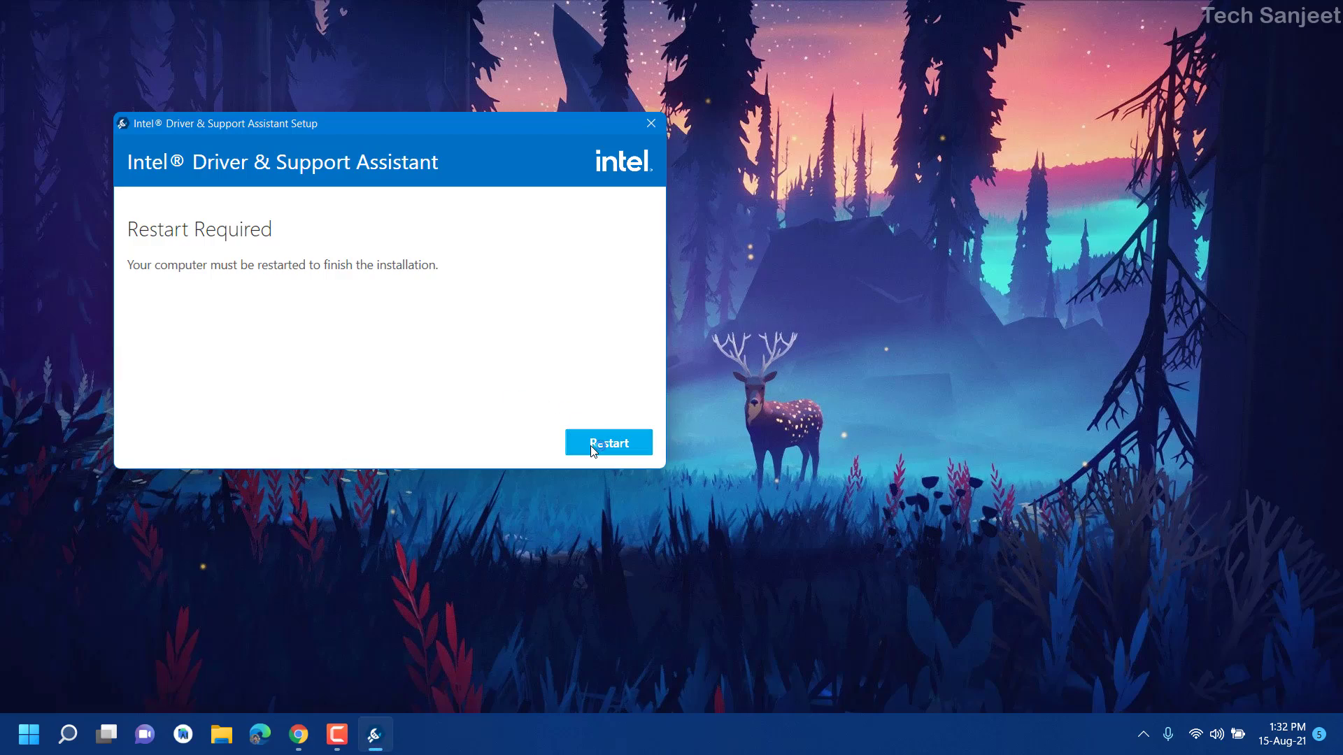
{"action": "left_click", "coordinate": [592, 448]}
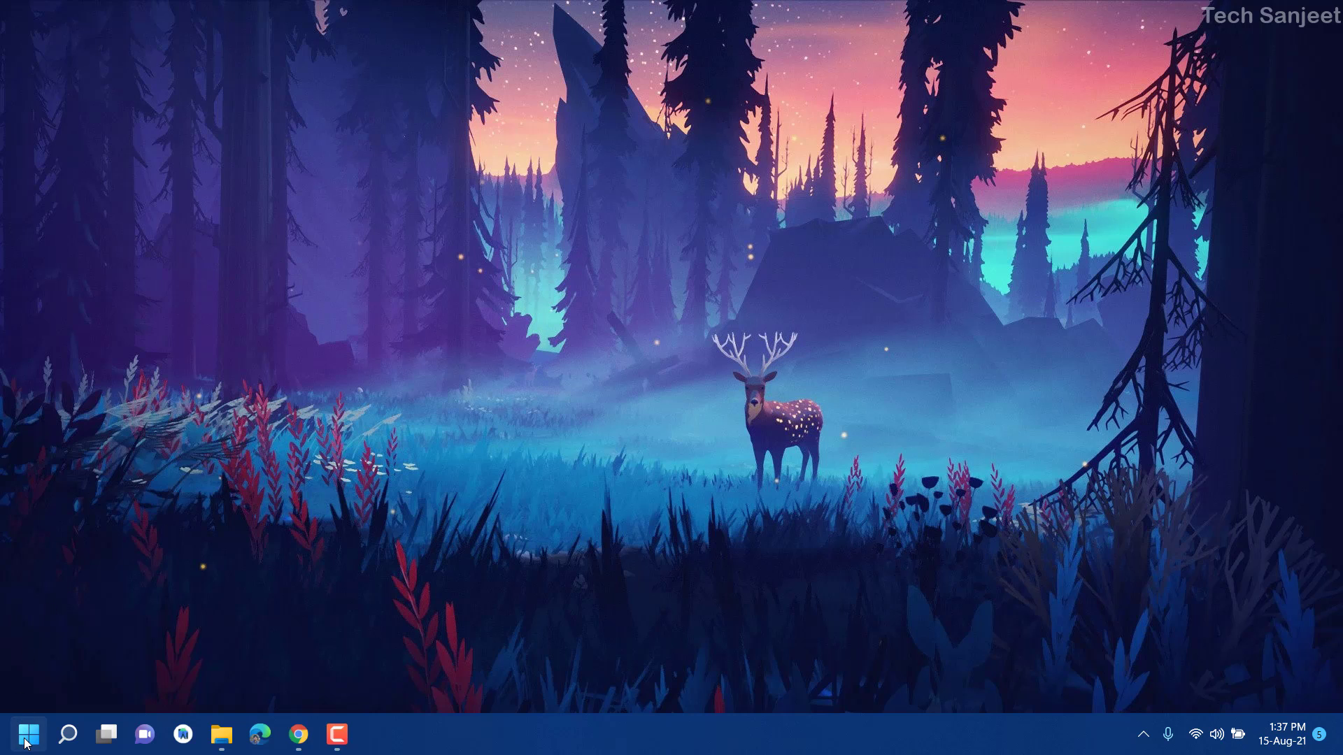
{"action": "left_click", "coordinate": [28, 734]}
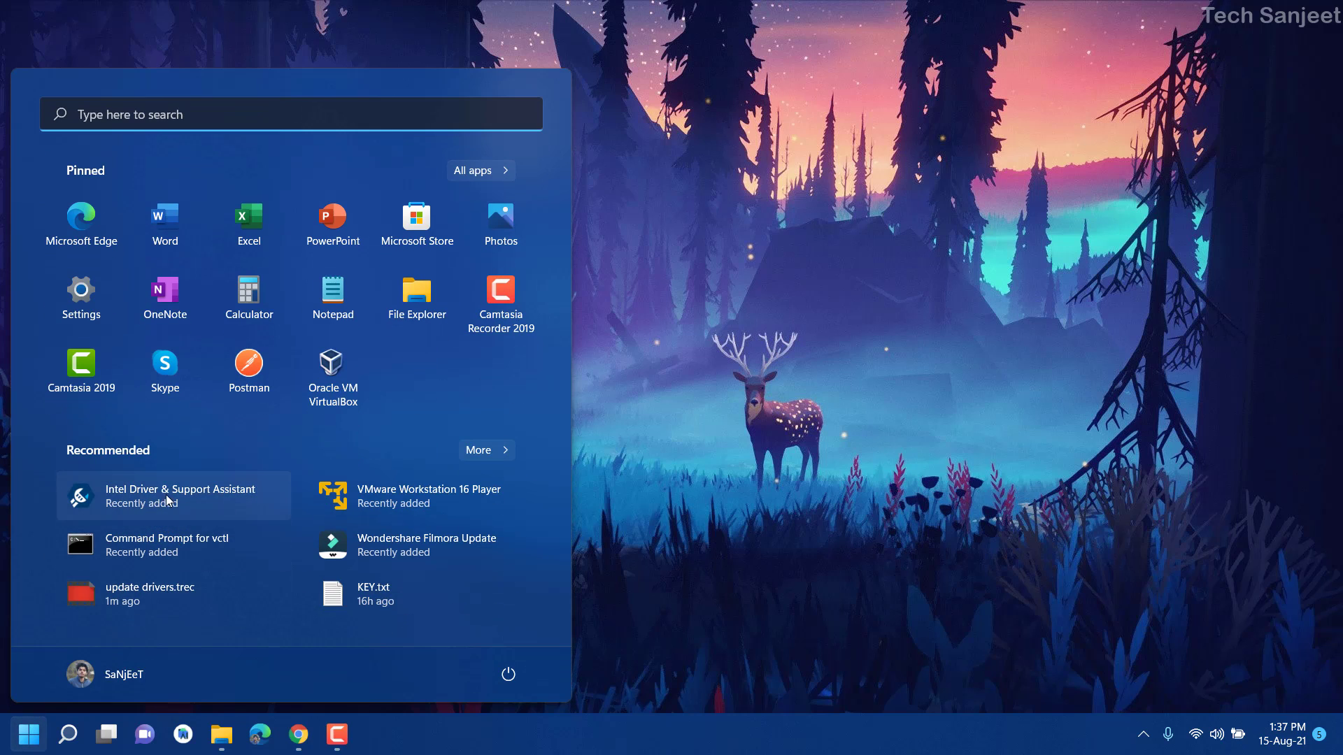
{"action": "left_click", "coordinate": [183, 491]}
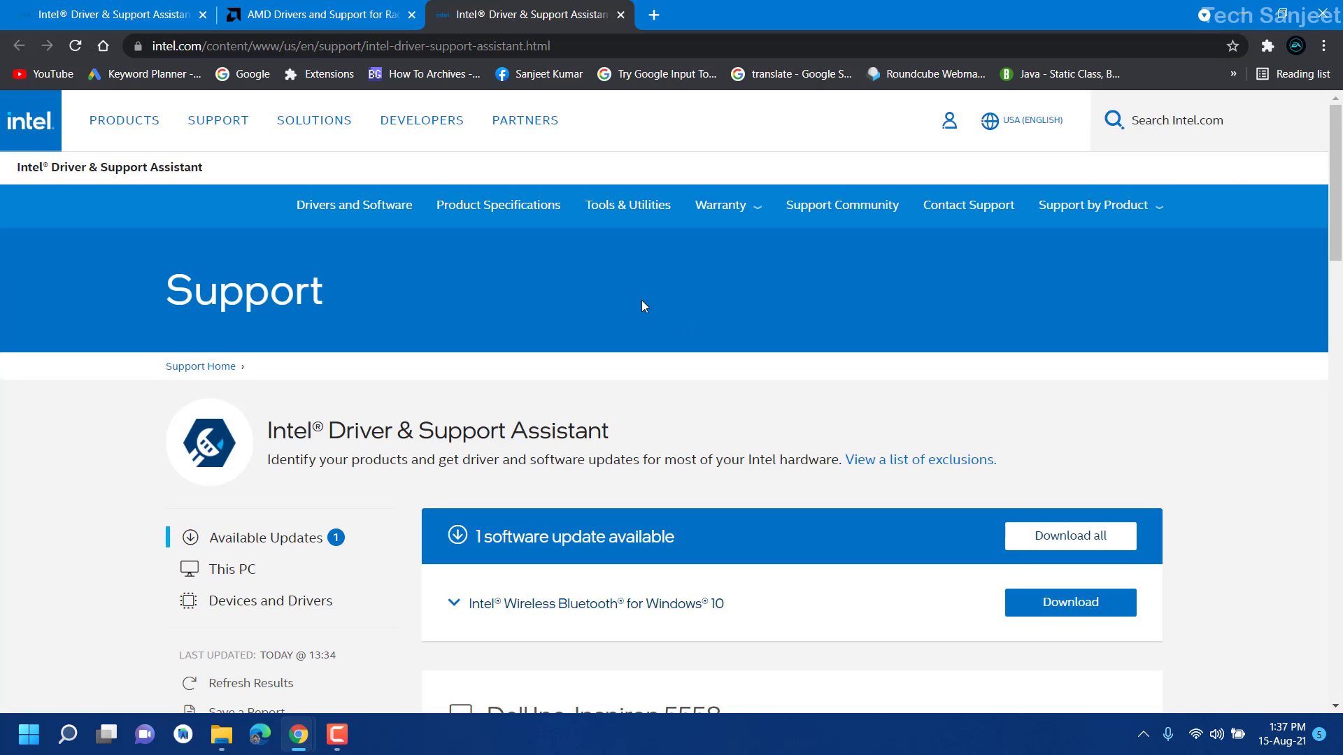
- Refresh the results, then download and install the Intel Wireless Bluetooth for Windows 10 update
{"action": "scroll", "coordinate": [649, 298], "scroll_direction": "down", "scroll_amount": 2}
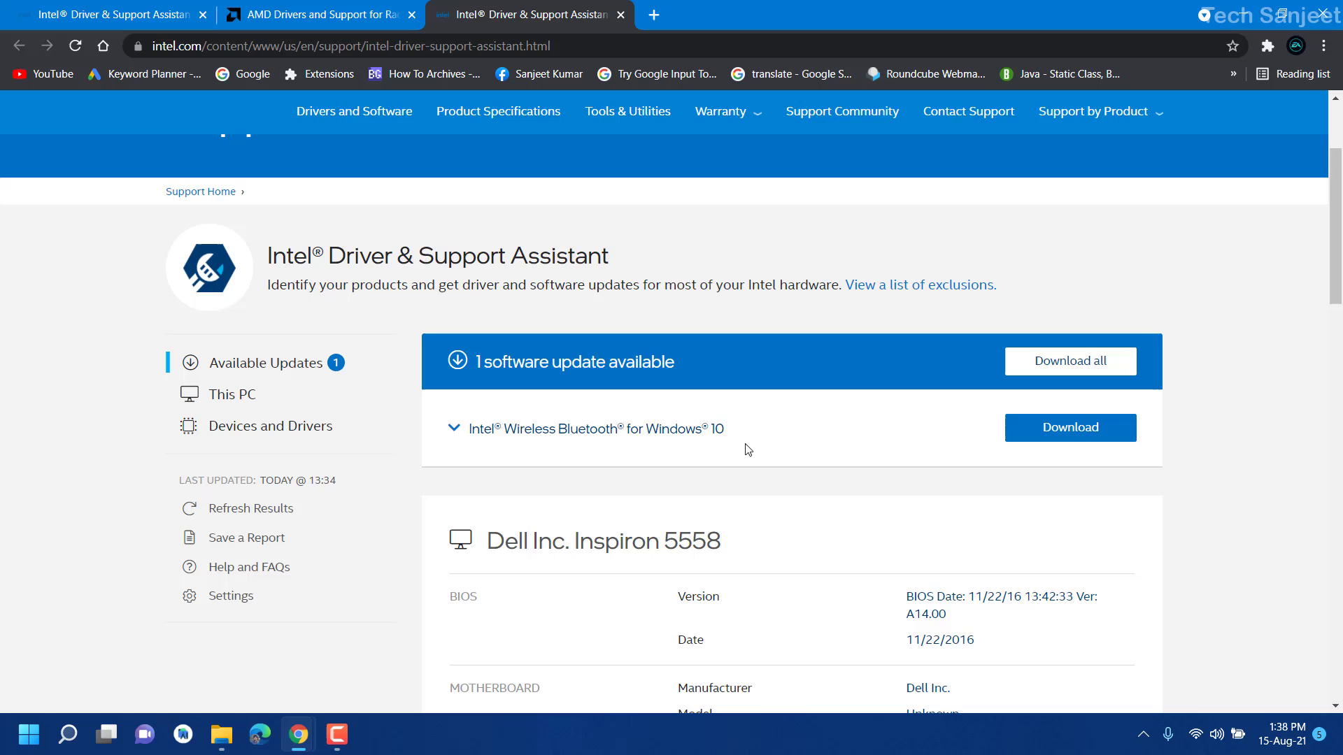
{"action": "left_click", "coordinate": [204, 511]}
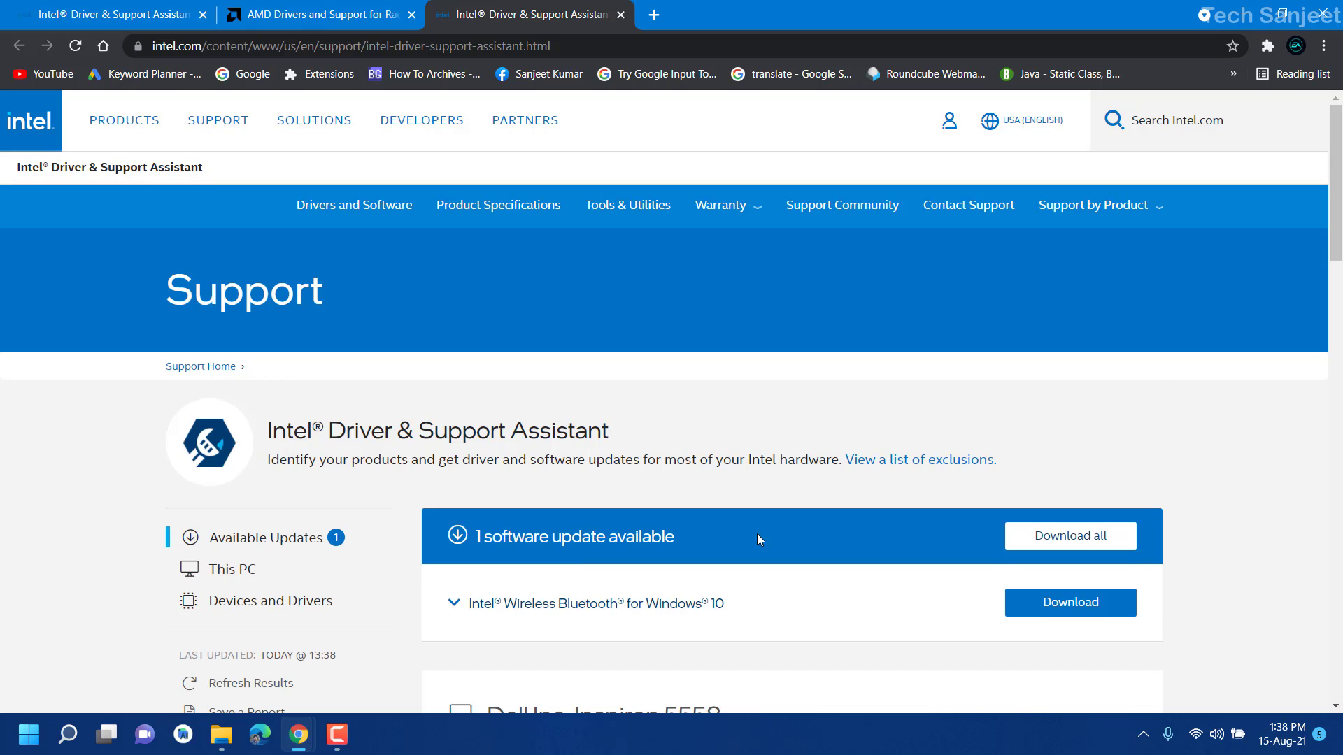
{"action": "scroll", "coordinate": [765, 524], "scroll_direction": "down", "scroll_amount": 1}
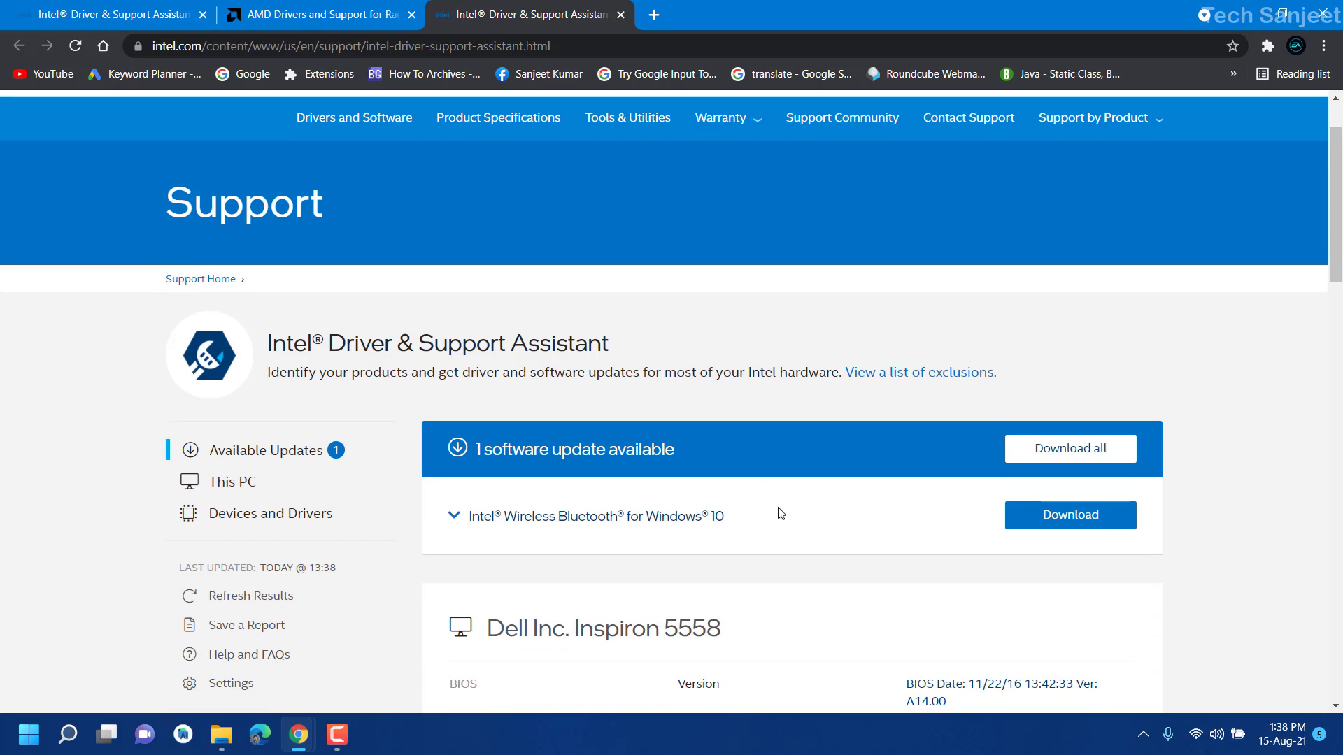
{"action": "left_click", "coordinate": [1022, 526]}
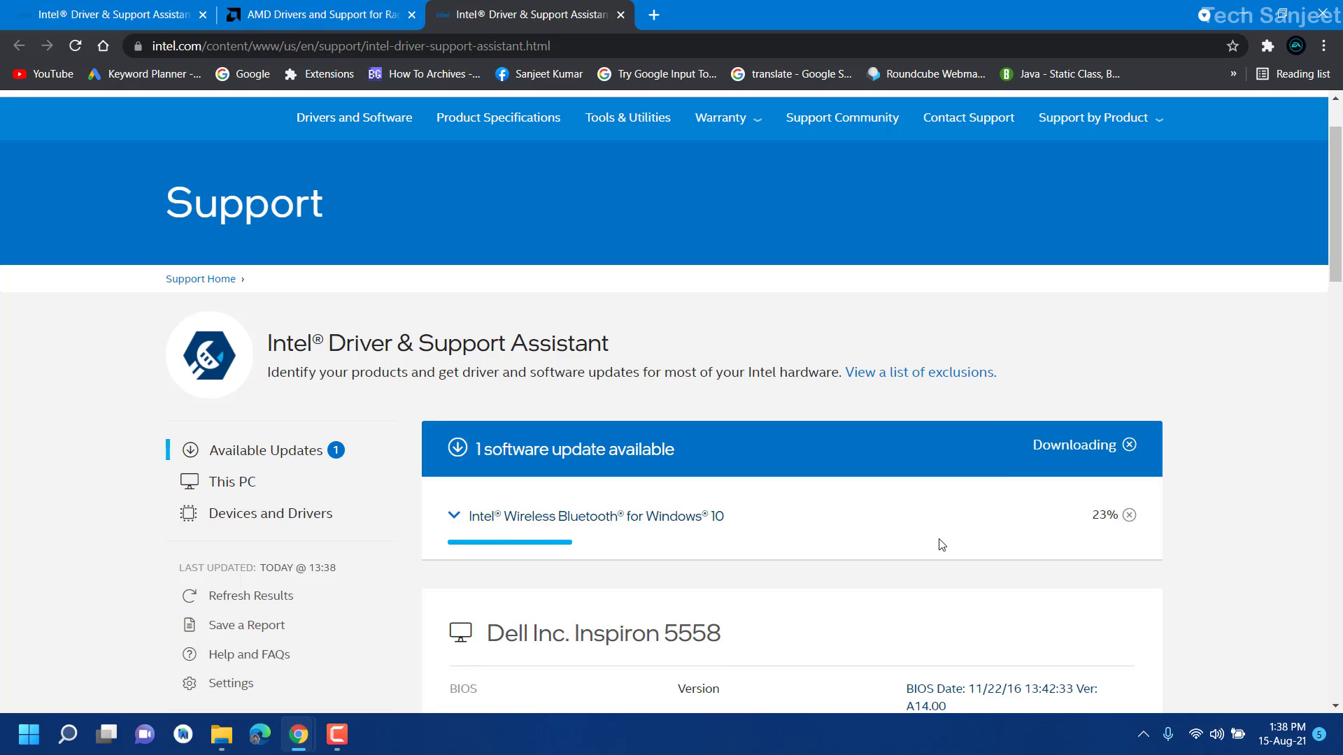
{"action": "scroll", "coordinate": [947, 575], "scroll_direction": "down", "scroll_amount": 1}
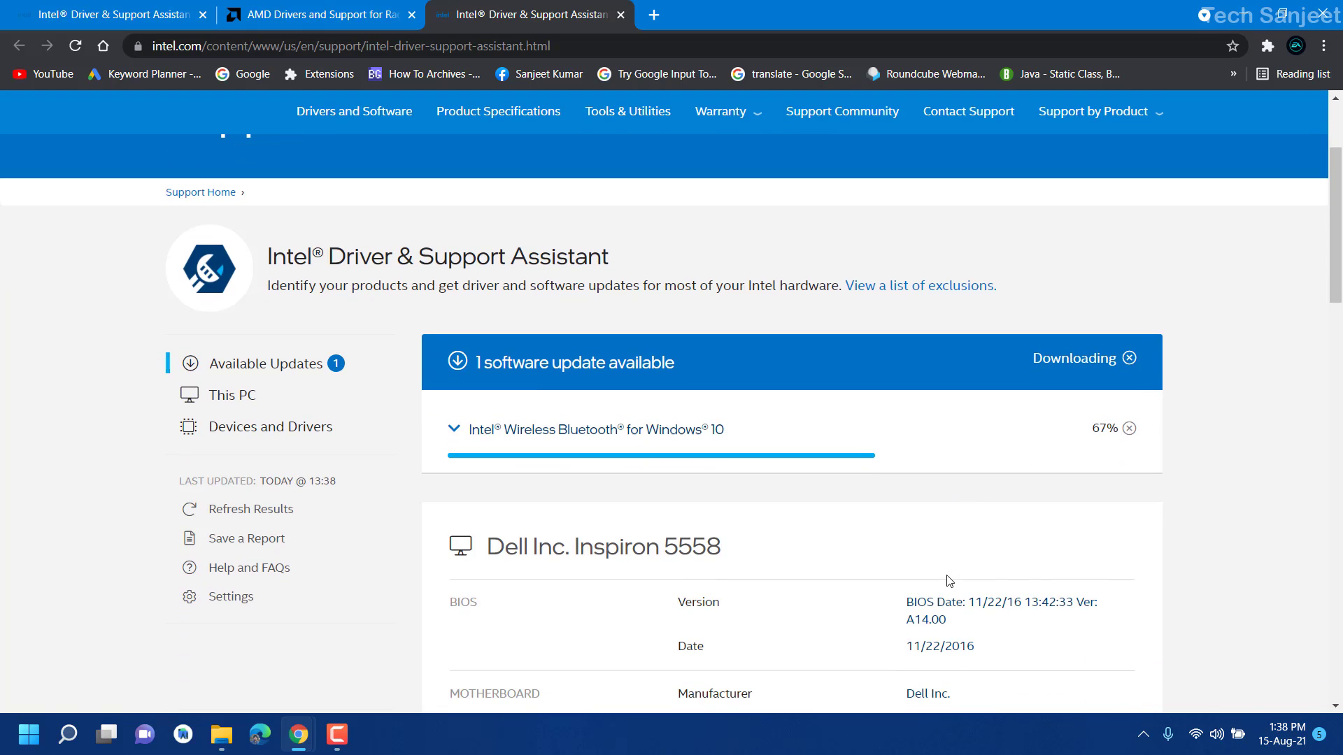
{"action": "left_click", "coordinate": [1023, 441]}
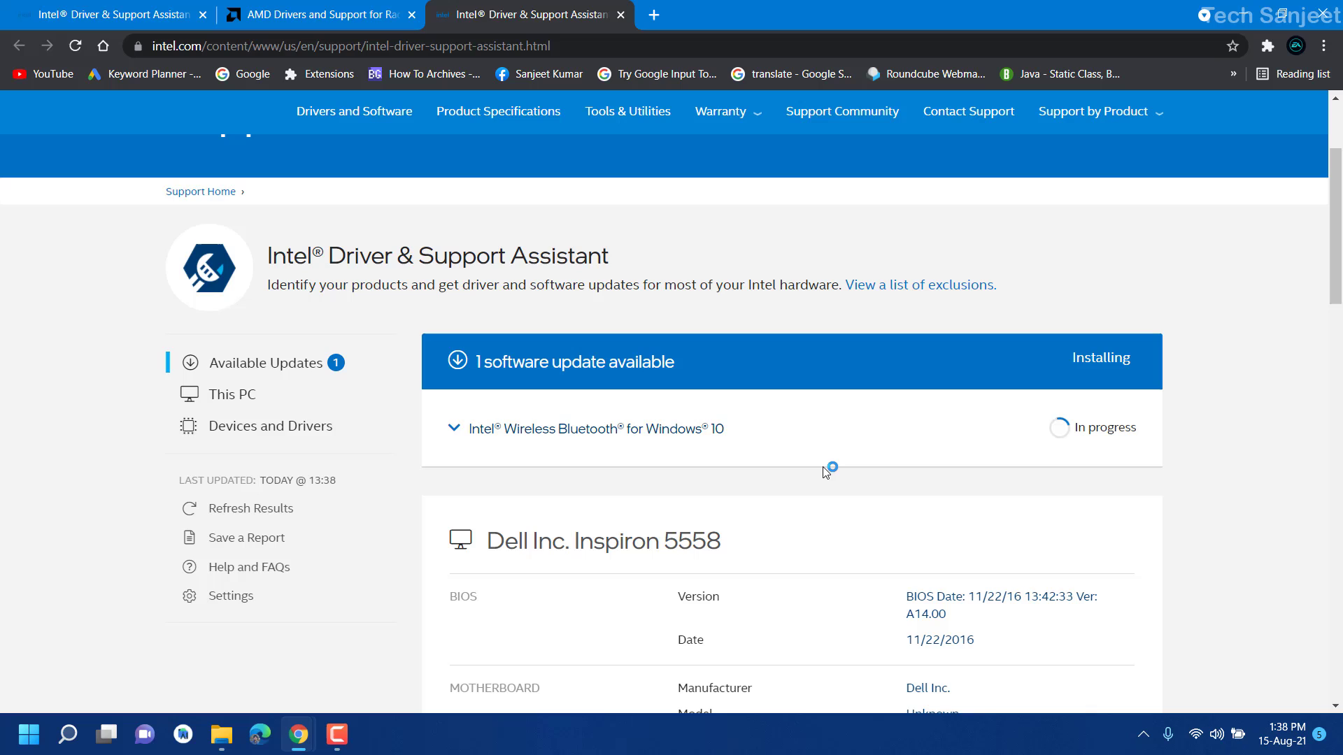
- Run the Intel Wireless Bluetooth Setup wizard, accepting the license and choosing Complete installation
{"action": "left_click", "coordinate": [765, 502]}
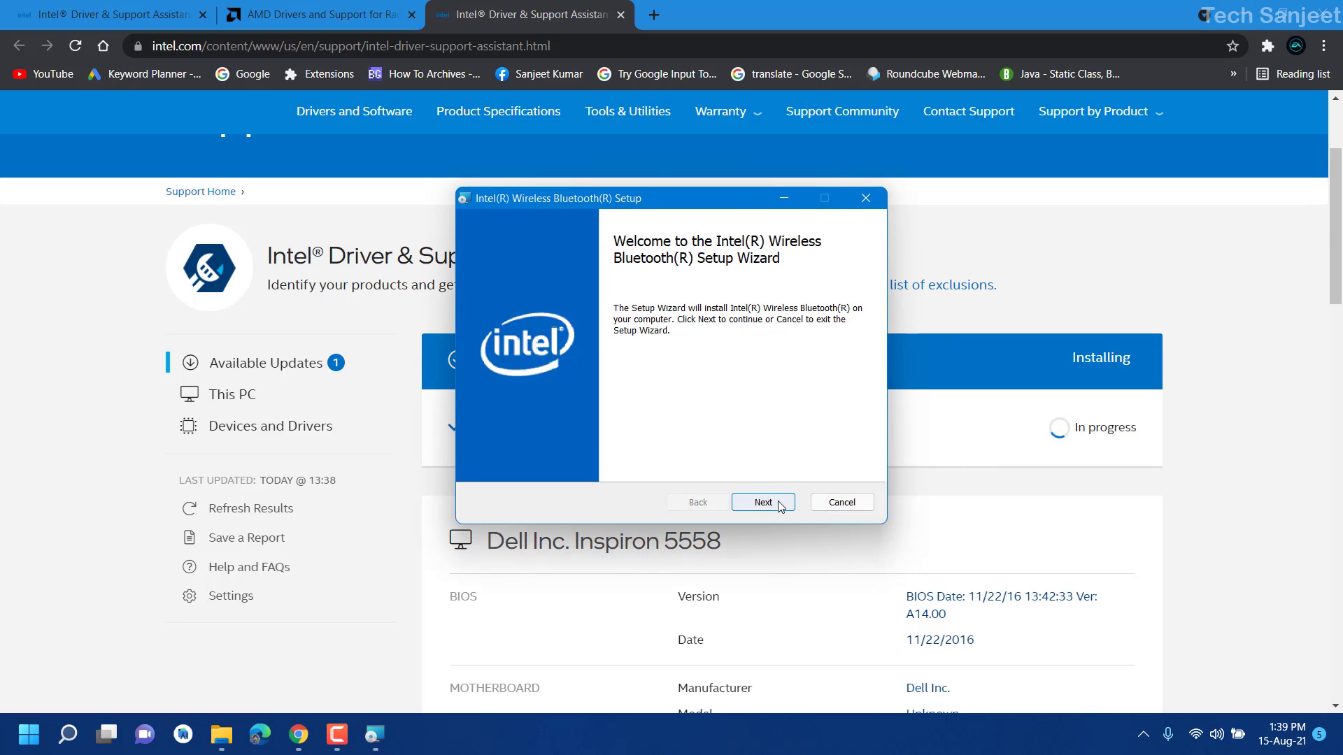
{"action": "left_click", "coordinate": [763, 502]}
{"action": "left_click", "coordinate": [484, 461]}
{"action": "left_click", "coordinate": [763, 502]}
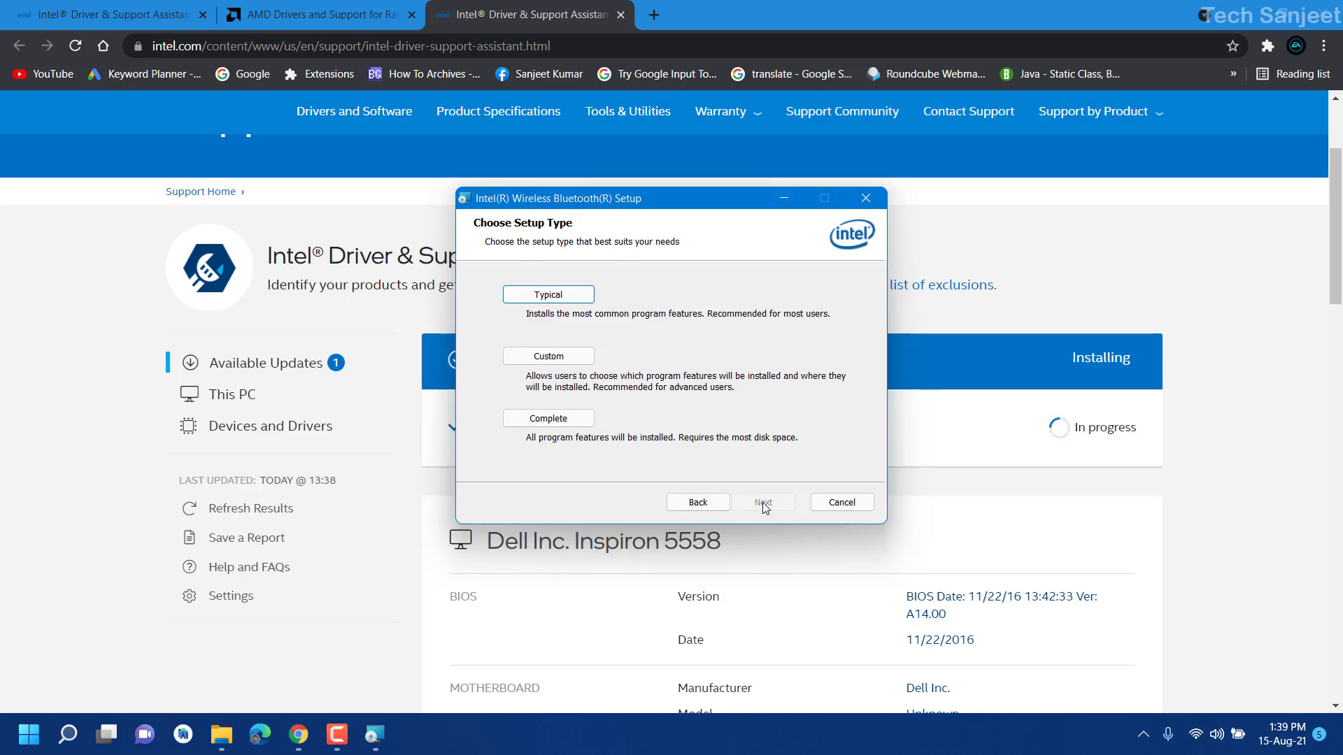
{"action": "left_click", "coordinate": [574, 418]}
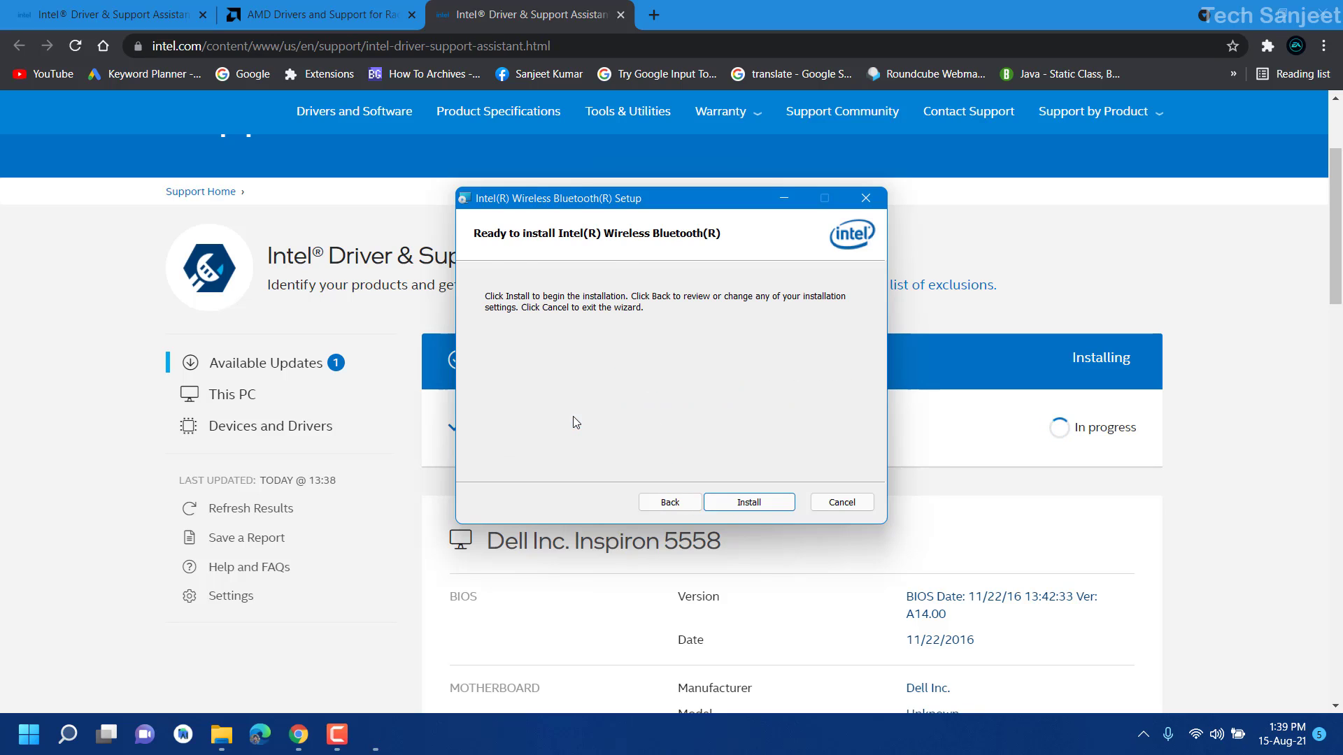
{"action": "left_click", "coordinate": [749, 501]}
{"action": "left_click", "coordinate": [986, 522]}
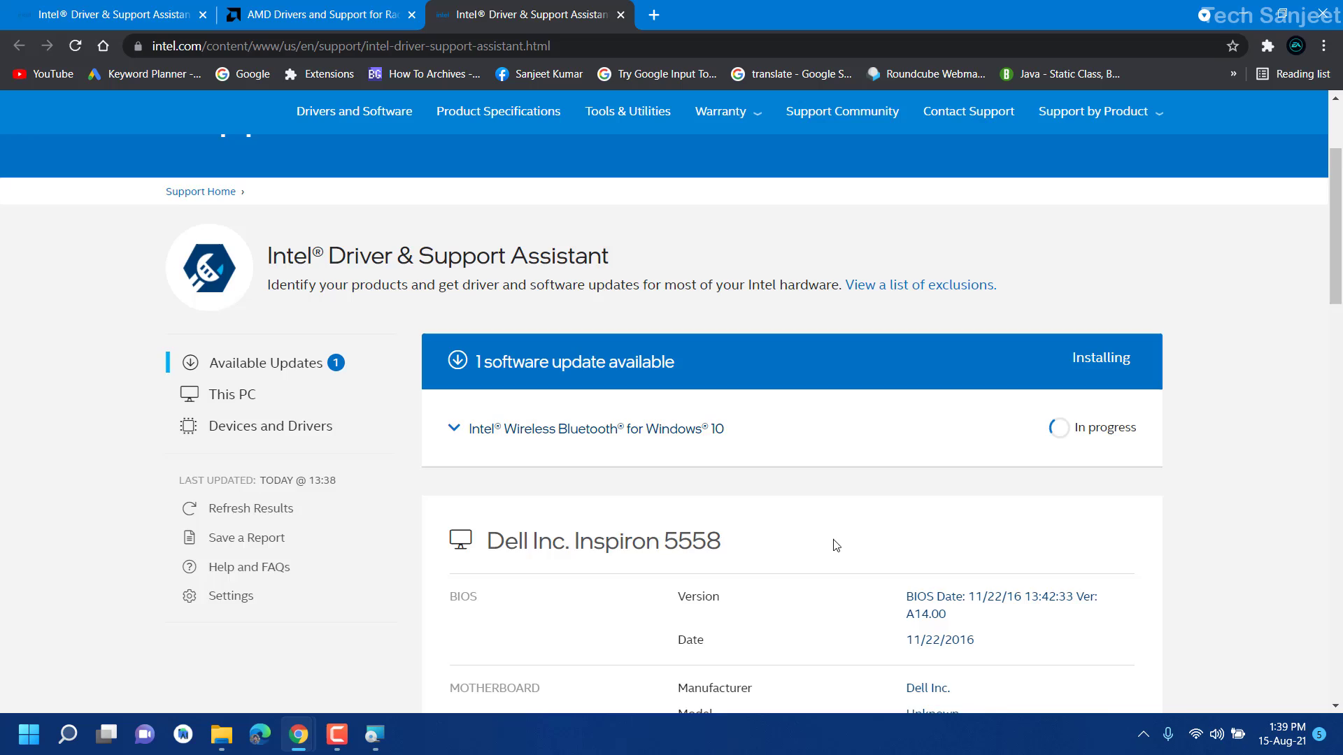
- Review the This PC details (Dell Inc. Inspiron 5558) and expand, then collapse, the Processor row
{"action": "scroll", "coordinate": [836, 543], "scroll_direction": "down", "scroll_amount": 3}
{"action": "triple_click", "coordinate": [589, 369]}
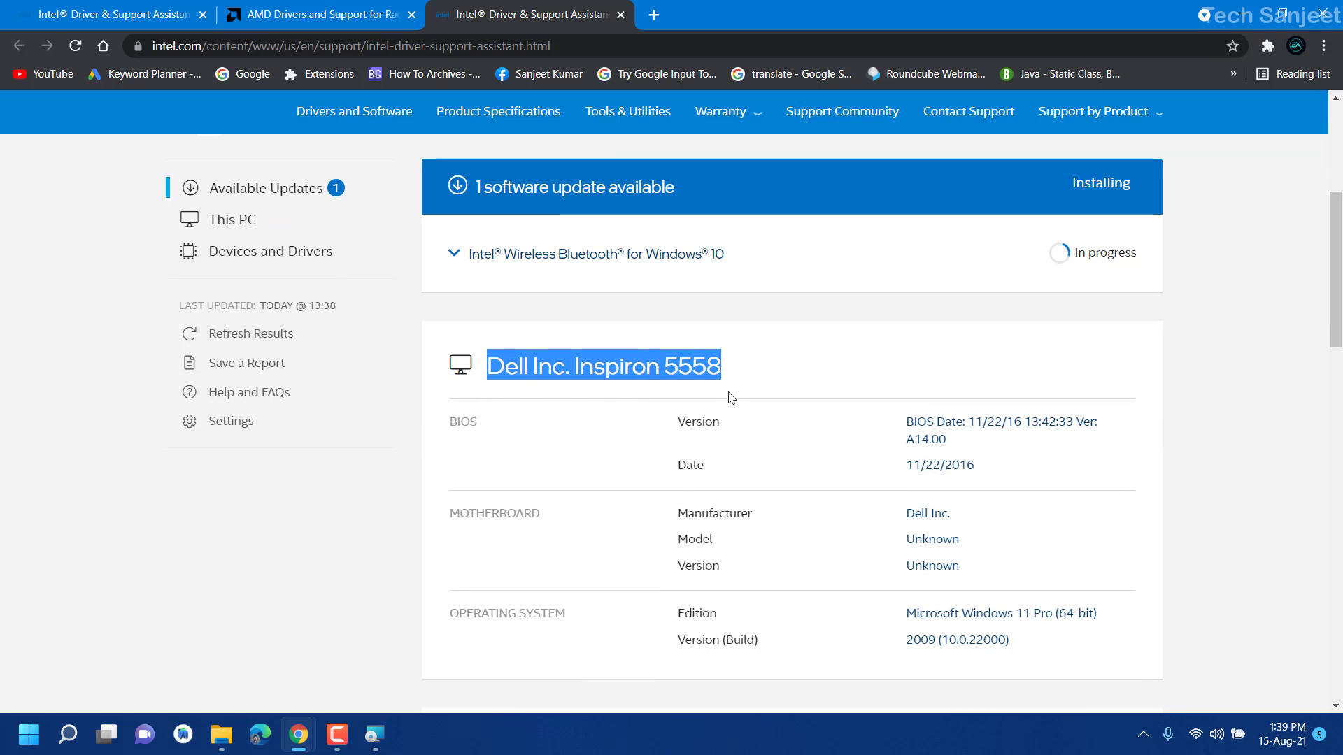
{"action": "left_click", "coordinate": [728, 395]}
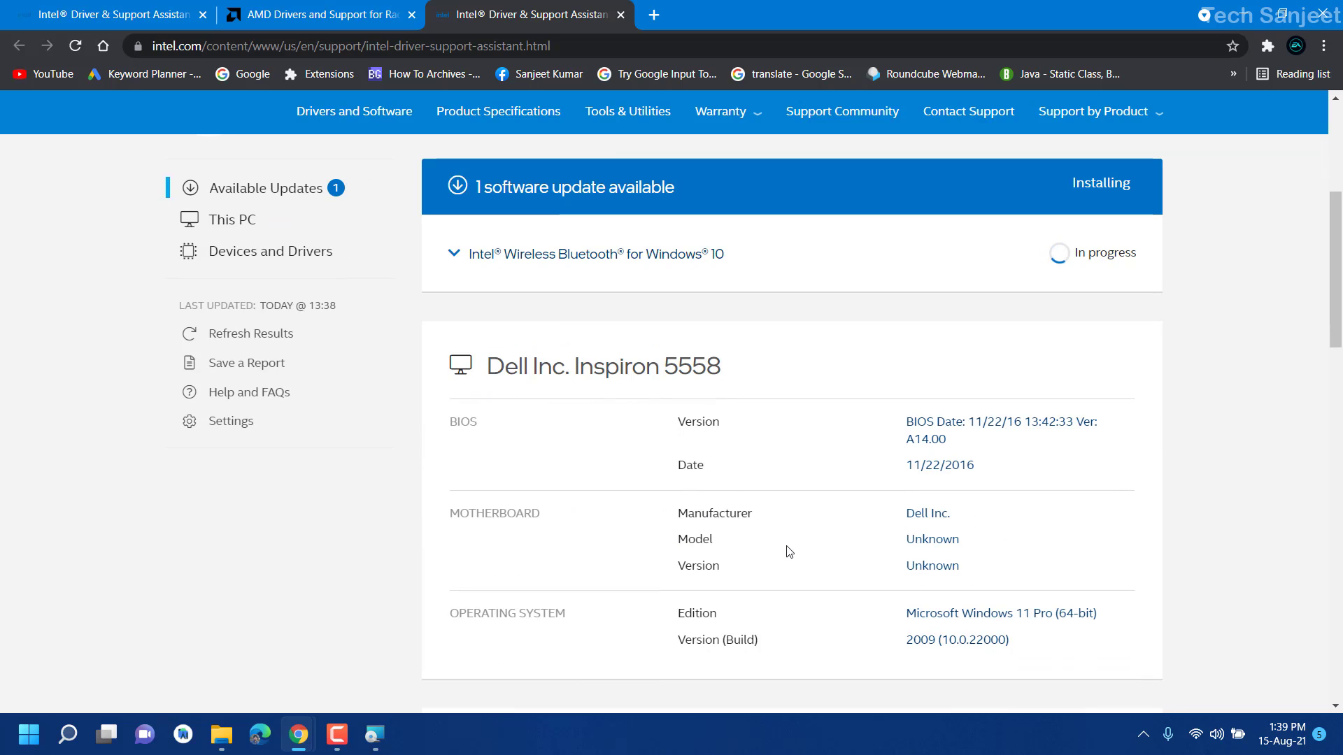
{"action": "scroll", "coordinate": [770, 542], "scroll_direction": "down", "scroll_amount": 8}
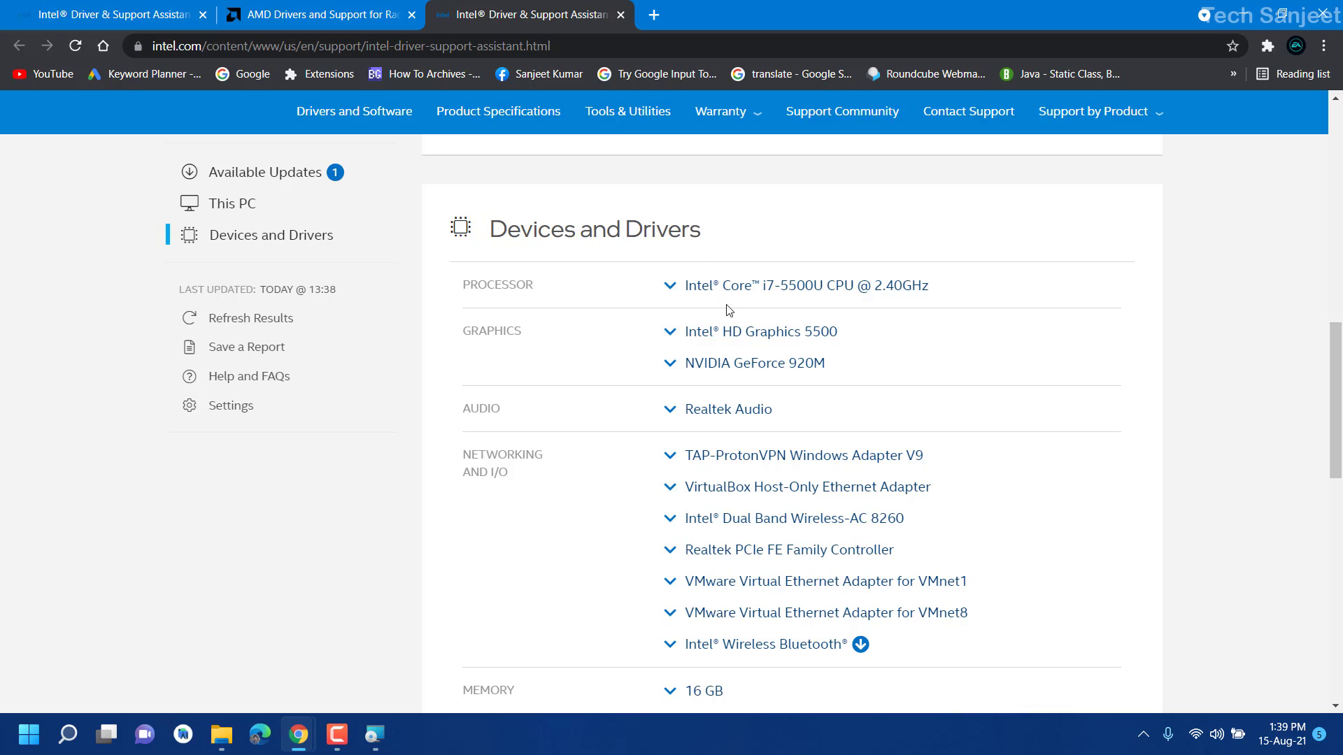
{"action": "left_click", "coordinate": [673, 287]}
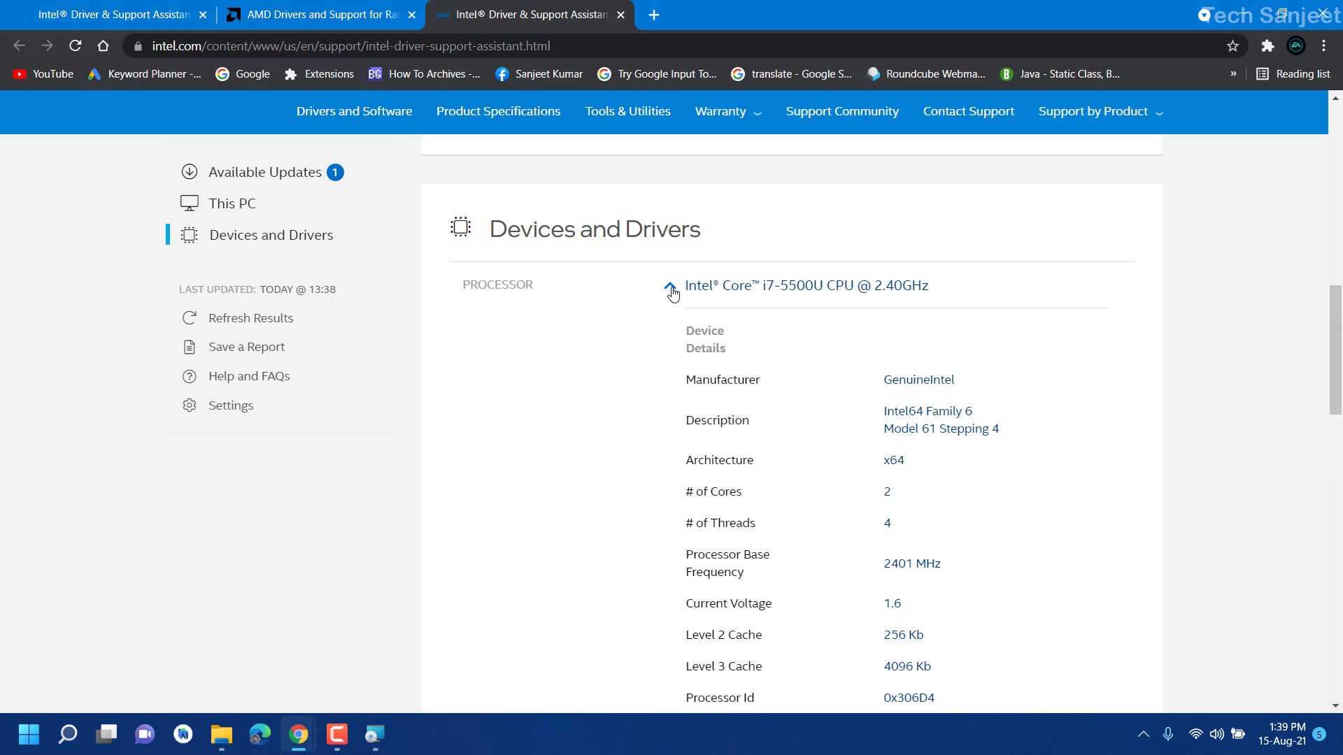
{"action": "left_click", "coordinate": [672, 289]}
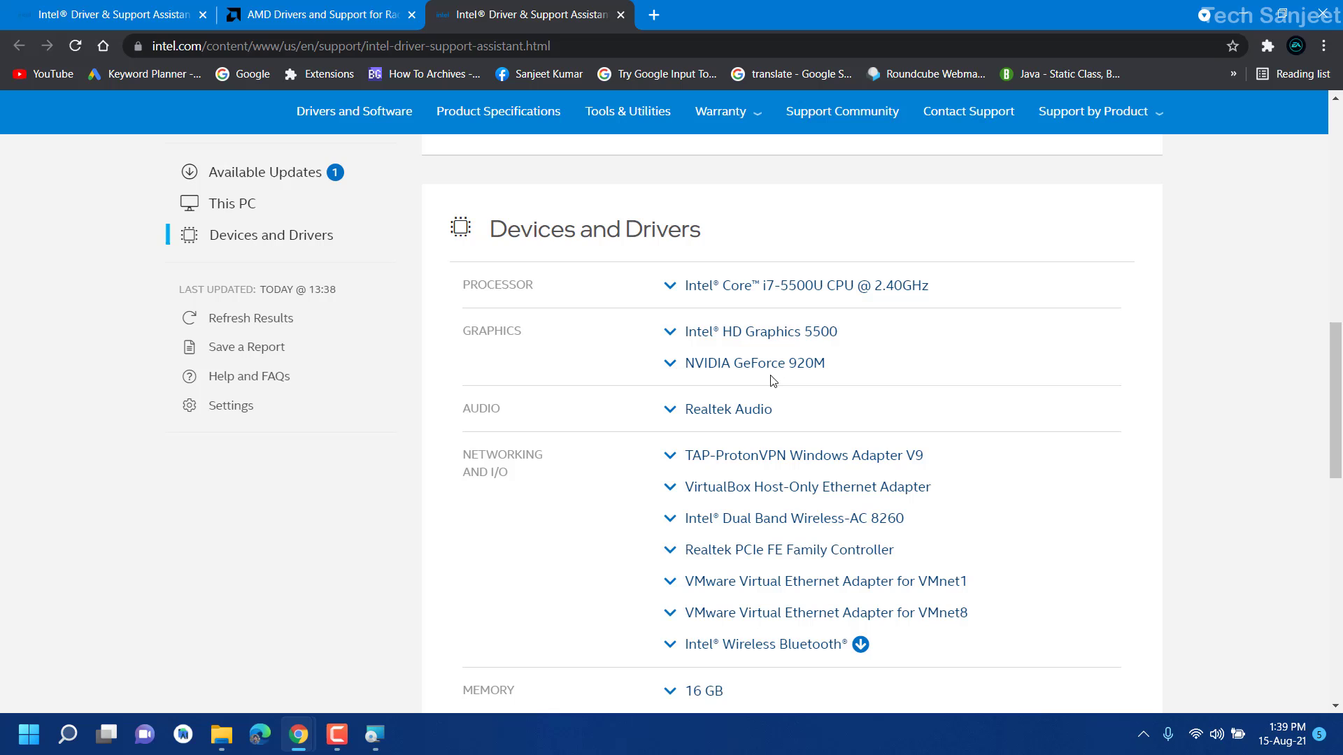
- Scroll through the Devices and Drivers list, then go back to Available Updates
{"action": "scroll", "coordinate": [793, 490], "scroll_direction": "down", "scroll_amount": 4}
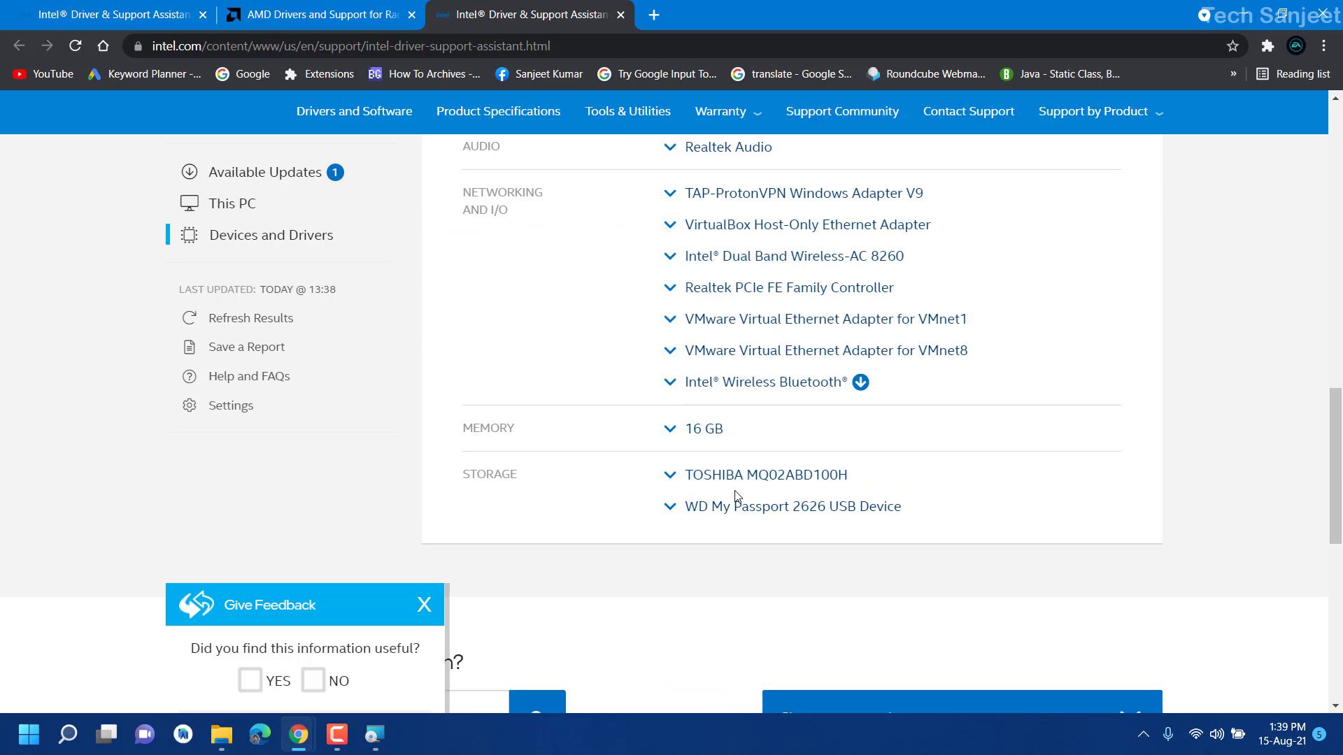
{"action": "scroll", "coordinate": [696, 482], "scroll_direction": "up", "scroll_amount": 3}
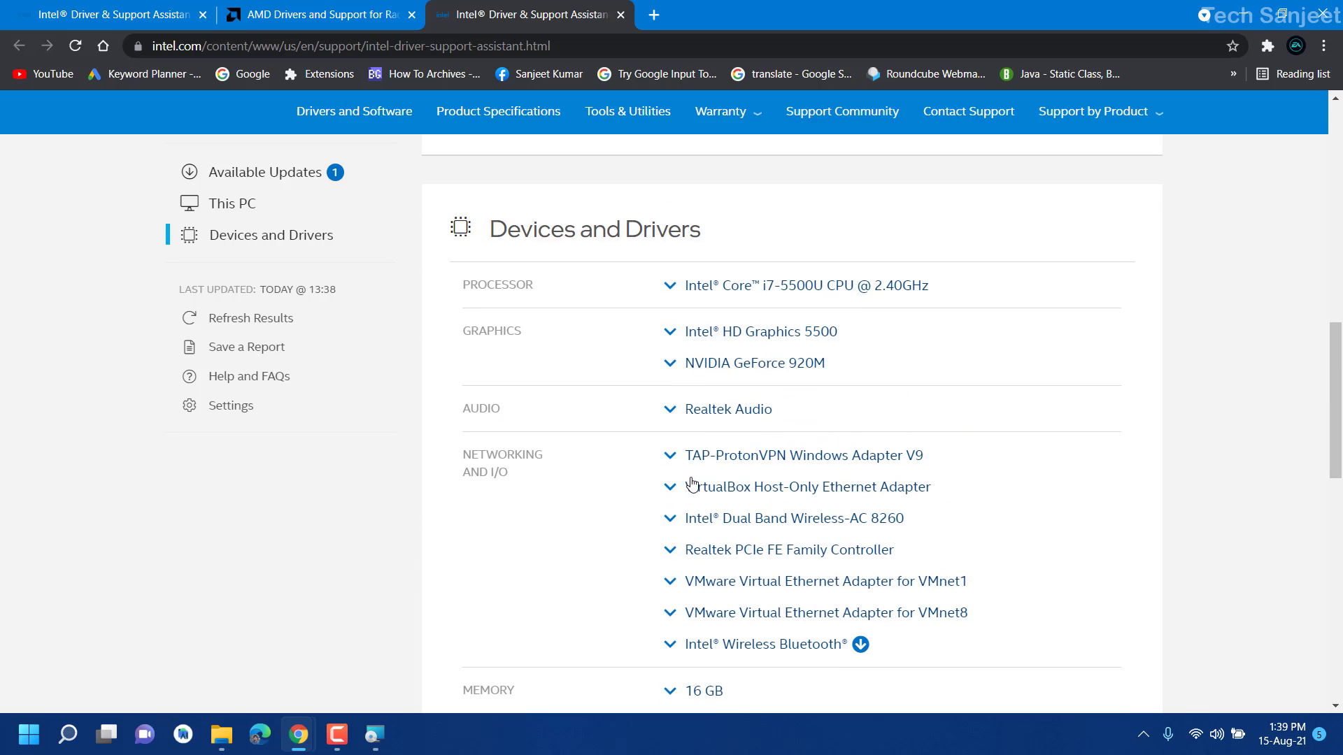
{"action": "scroll", "coordinate": [795, 388], "scroll_direction": "down", "scroll_amount": 3}
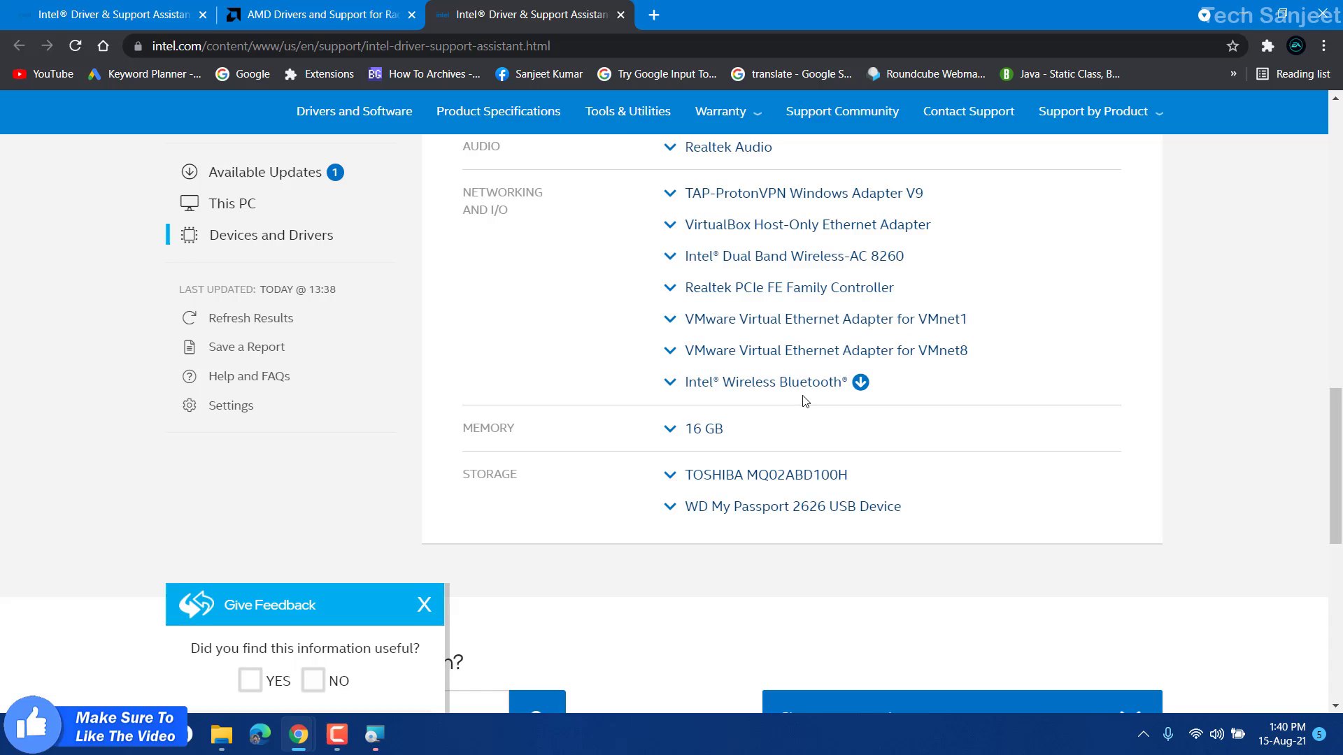
{"action": "scroll", "coordinate": [806, 399], "scroll_direction": "up", "scroll_amount": 2}
{"action": "scroll", "coordinate": [815, 454], "scroll_direction": "up", "scroll_amount": 2}
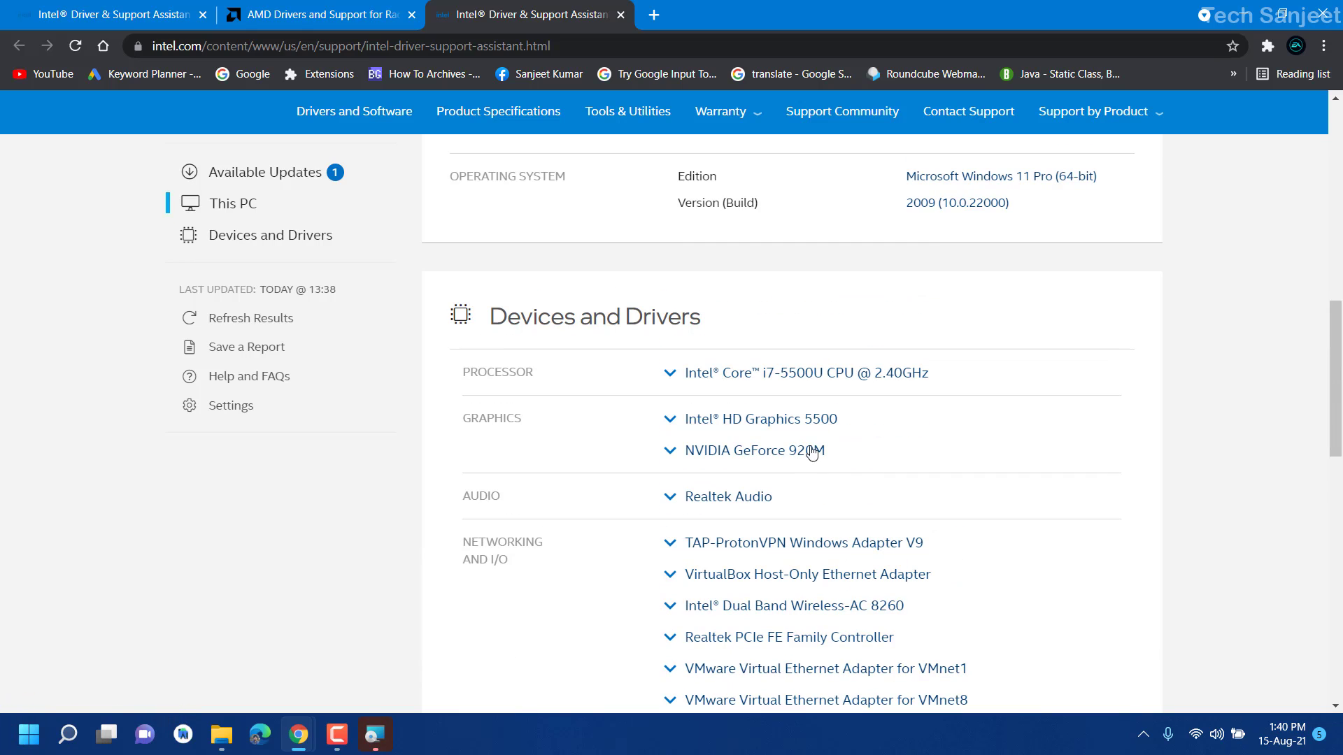
{"action": "scroll", "coordinate": [836, 500], "scroll_direction": "down", "scroll_amount": 3}
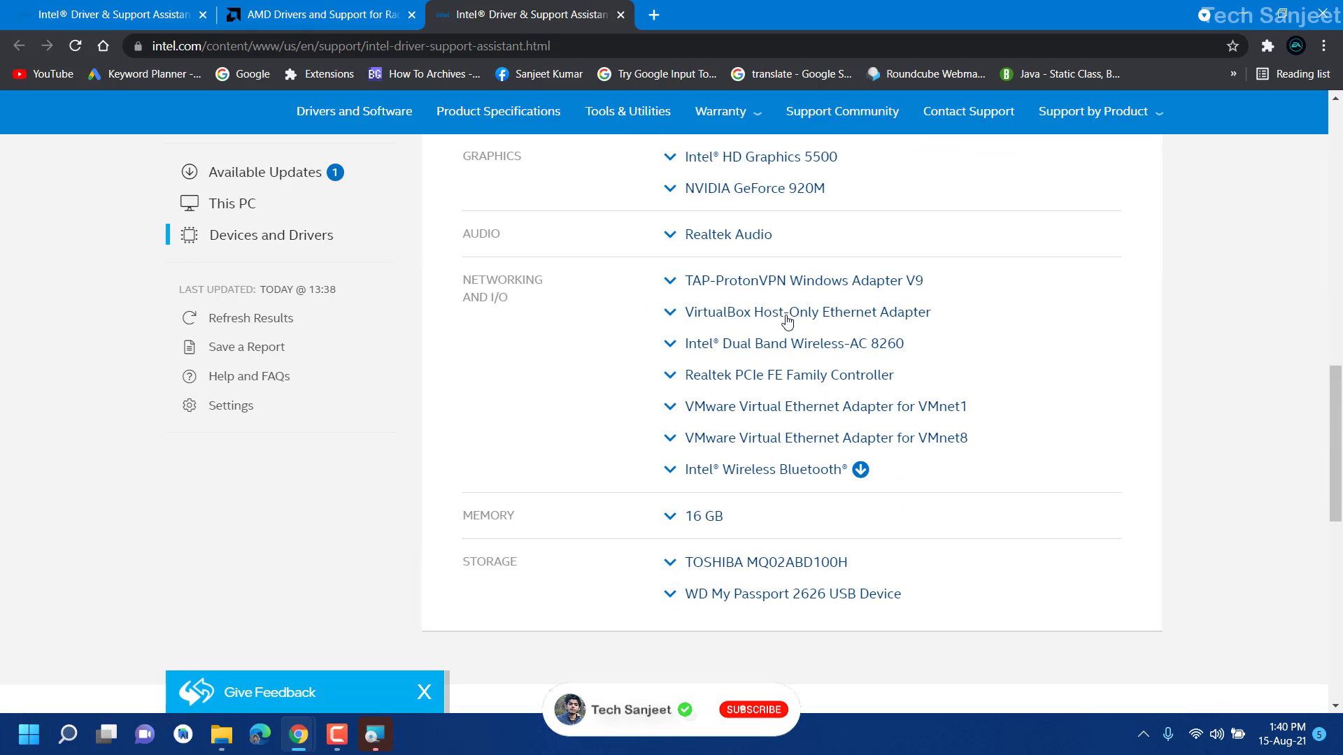
{"action": "scroll", "coordinate": [769, 350], "scroll_direction": "up", "scroll_amount": 6}
{"action": "scroll", "coordinate": [629, 405], "scroll_direction": "down", "scroll_amount": 5}
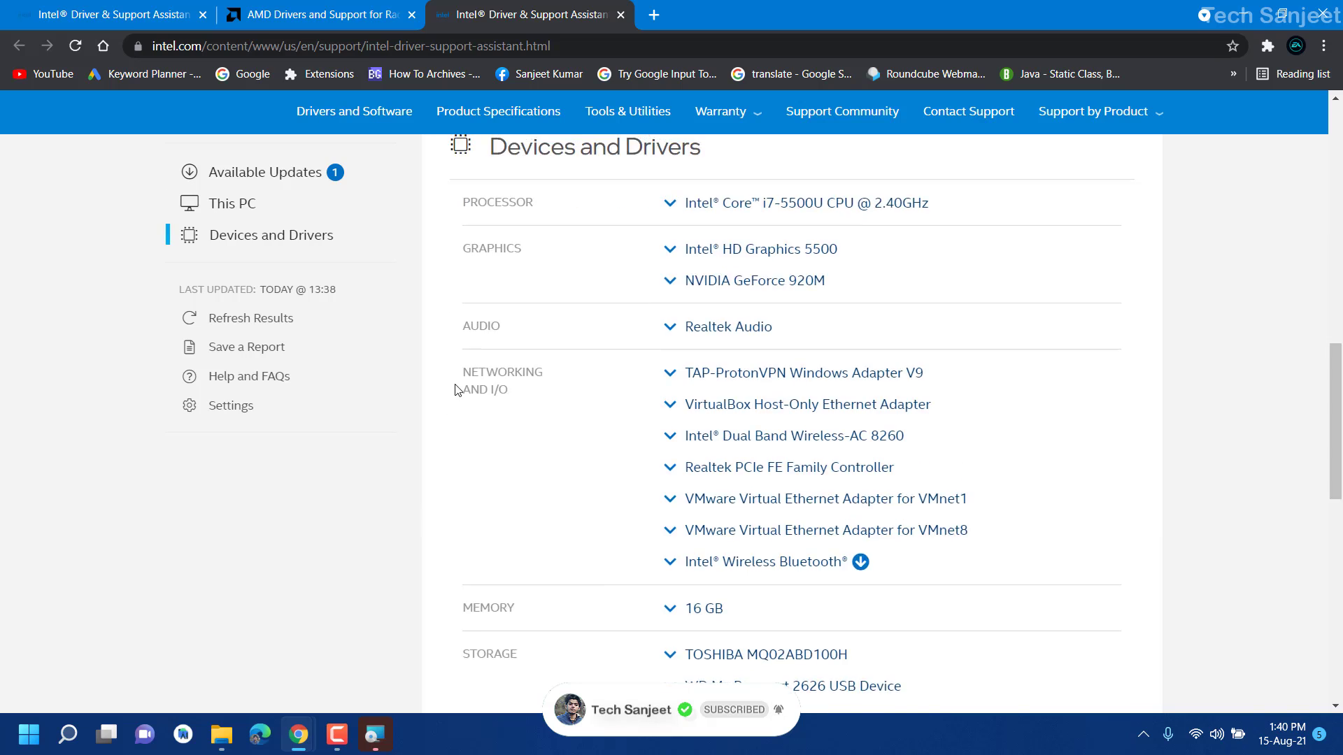
{"action": "scroll", "coordinate": [341, 313], "scroll_direction": "up", "scroll_amount": 5}
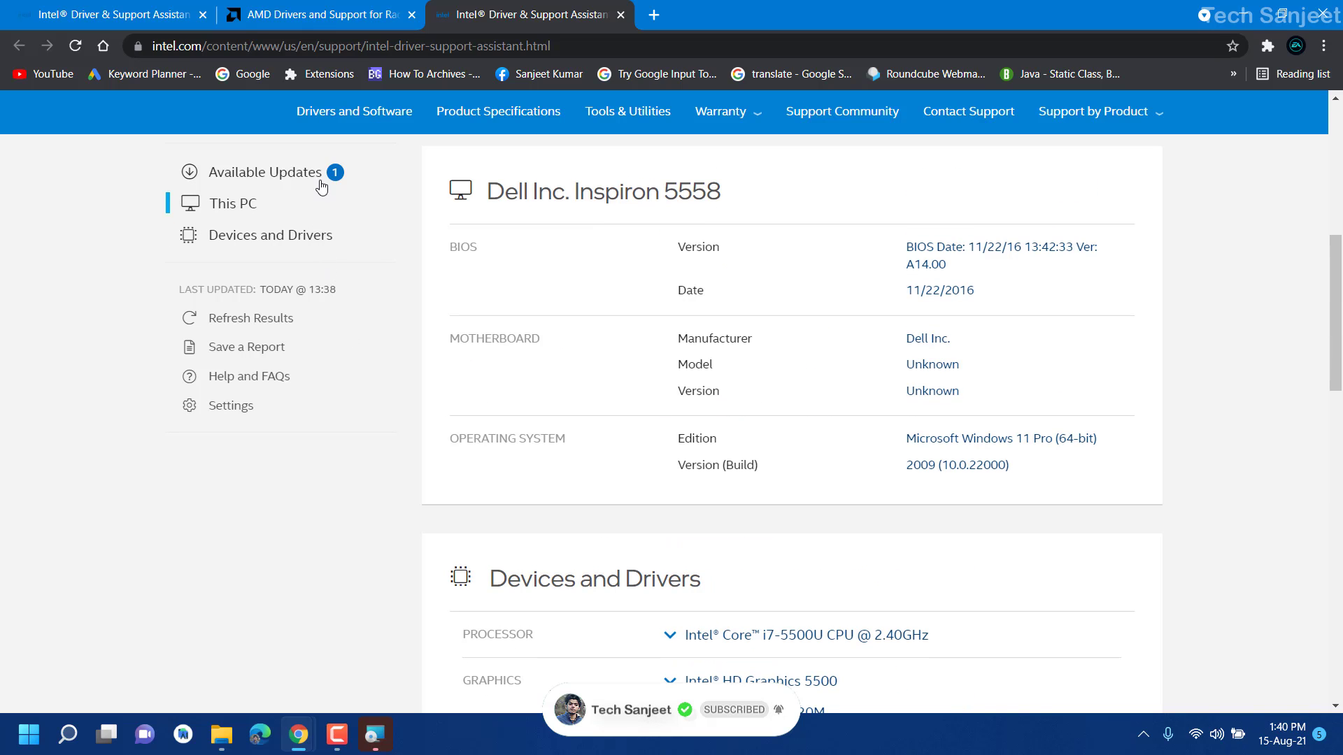
{"action": "left_click", "coordinate": [343, 185]}
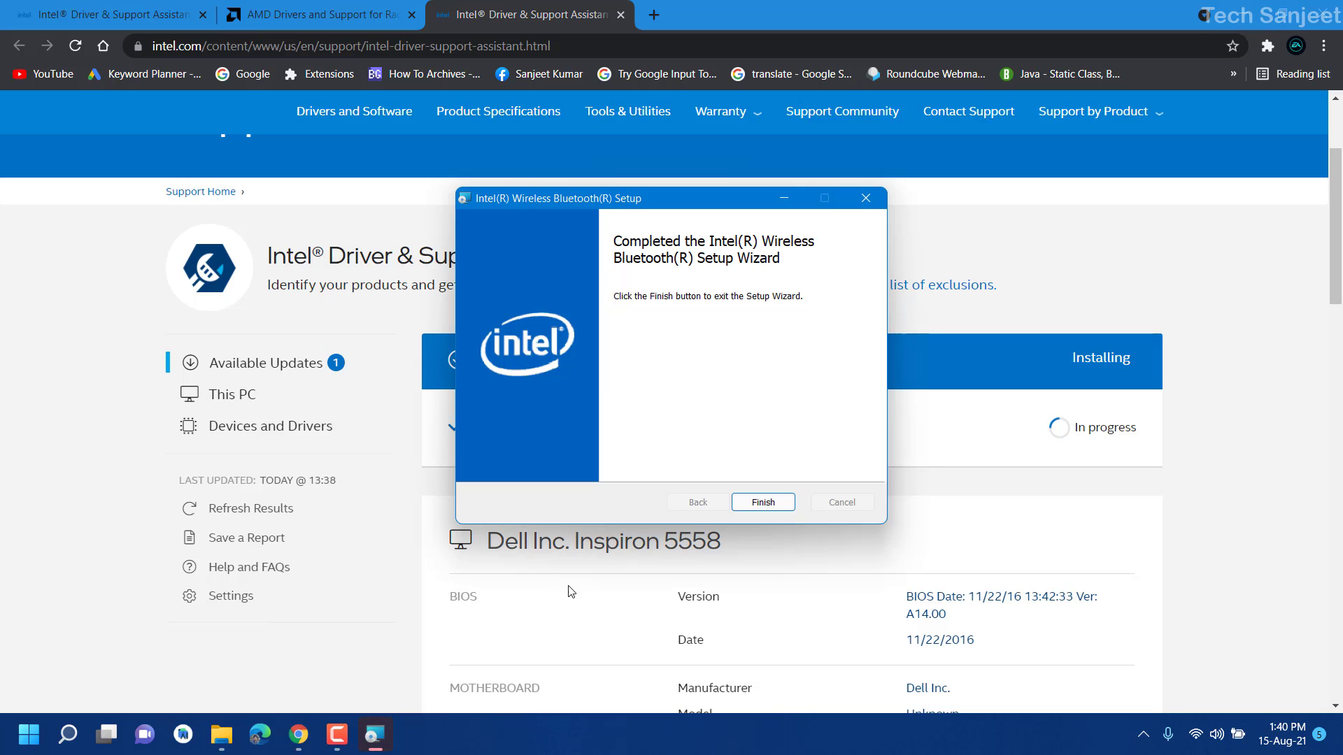
- Finish the completed Intel Wireless Bluetooth Setup wizard so the assistant rescans
{"action": "left_click", "coordinate": [762, 502]}
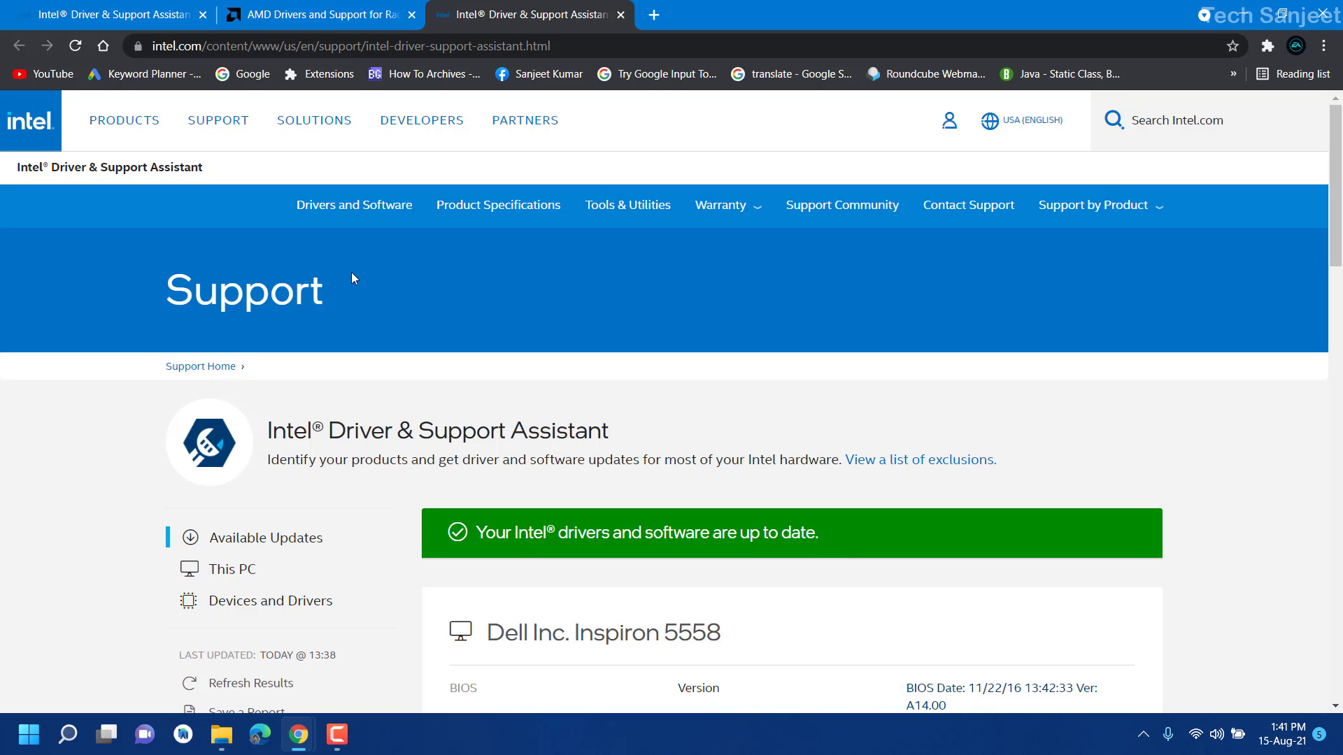
- Switch to the AMD Drivers and Support tab and scroll through its auto-detect and product lists
{"action": "left_click", "coordinate": [297, 8]}
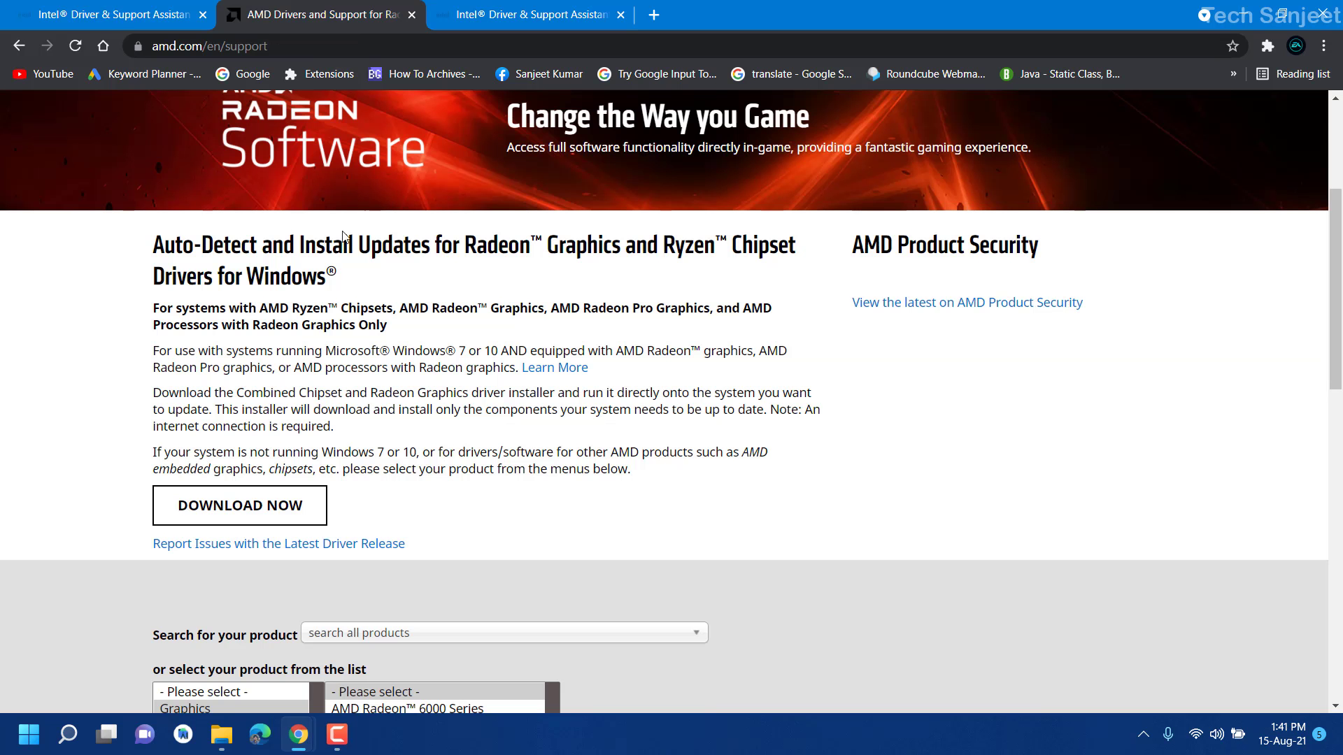
{"action": "left_click", "coordinate": [287, 46]}
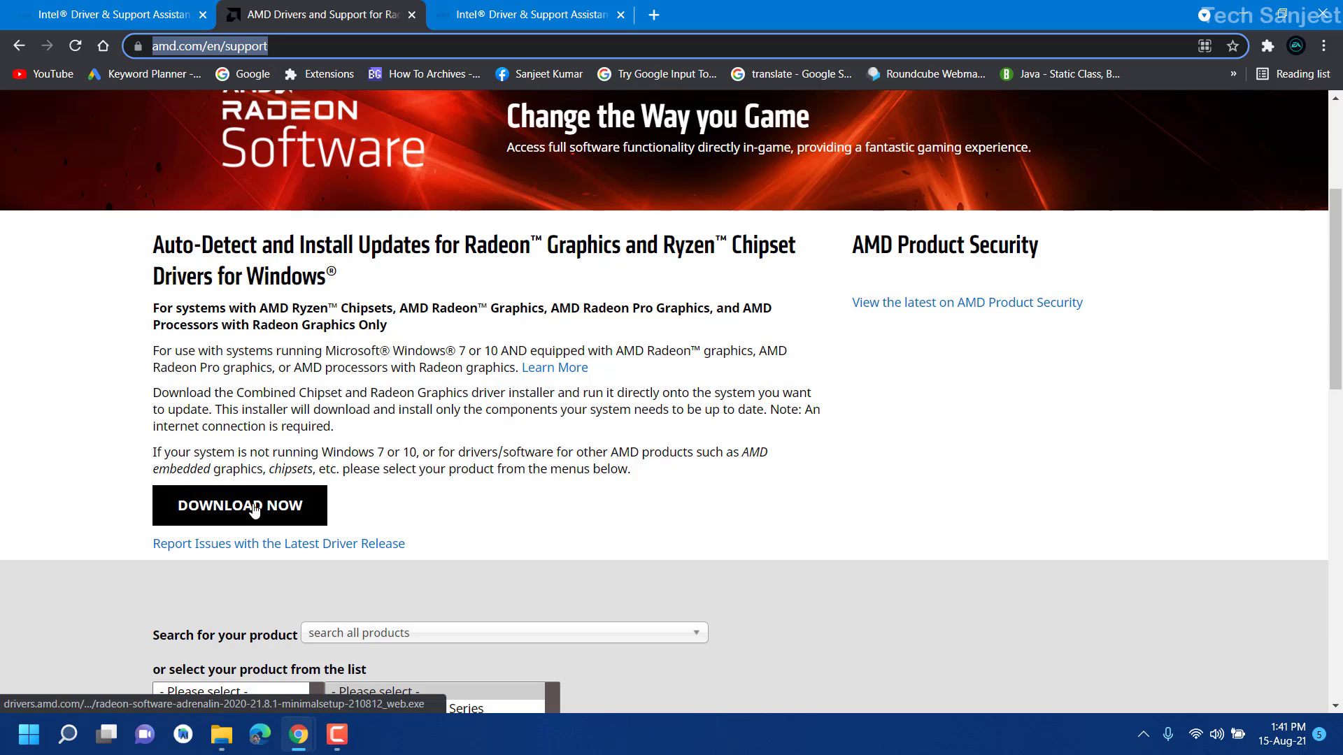
{"action": "scroll", "coordinate": [467, 428], "scroll_direction": "down", "scroll_amount": 3}
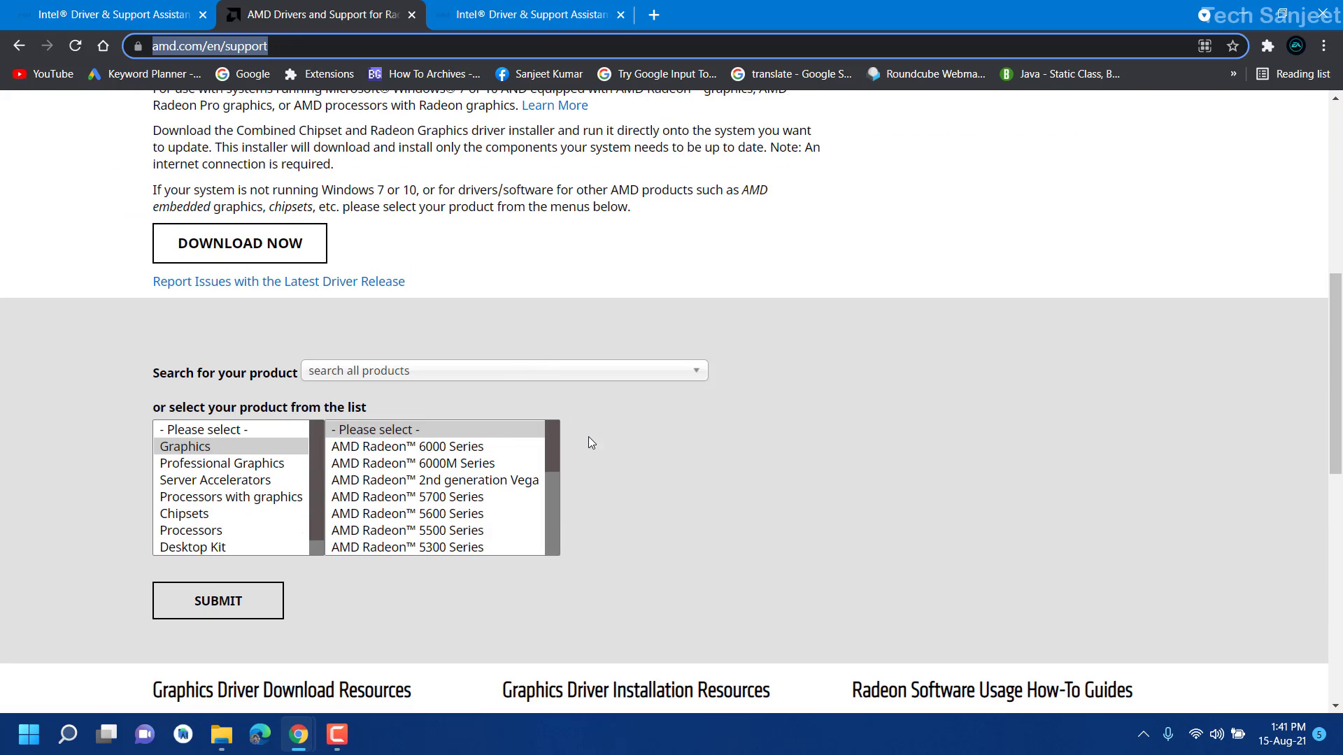
{"action": "scroll", "coordinate": [588, 436], "scroll_direction": "up", "scroll_amount": 3}
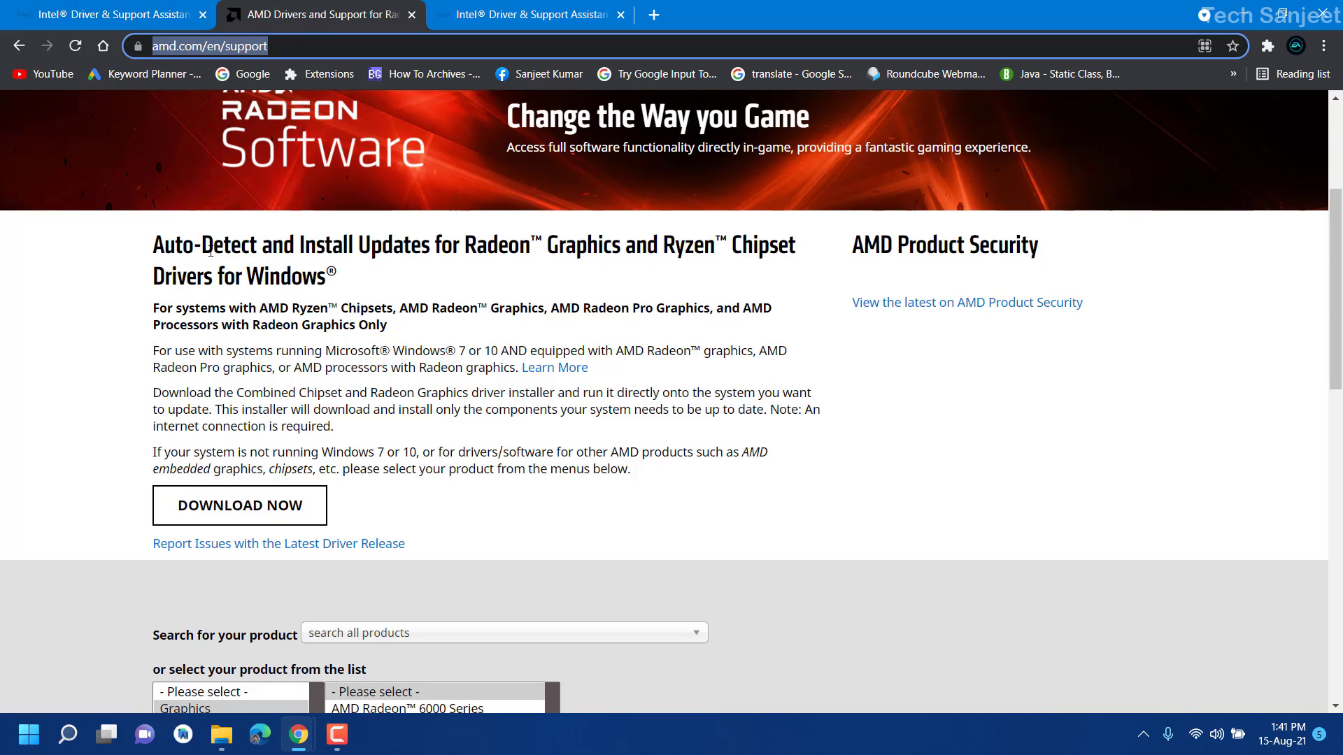
- Switch back to the Intel Driver & Support Assistant tab confirming drivers are up to date
{"action": "left_click", "coordinate": [531, 14]}
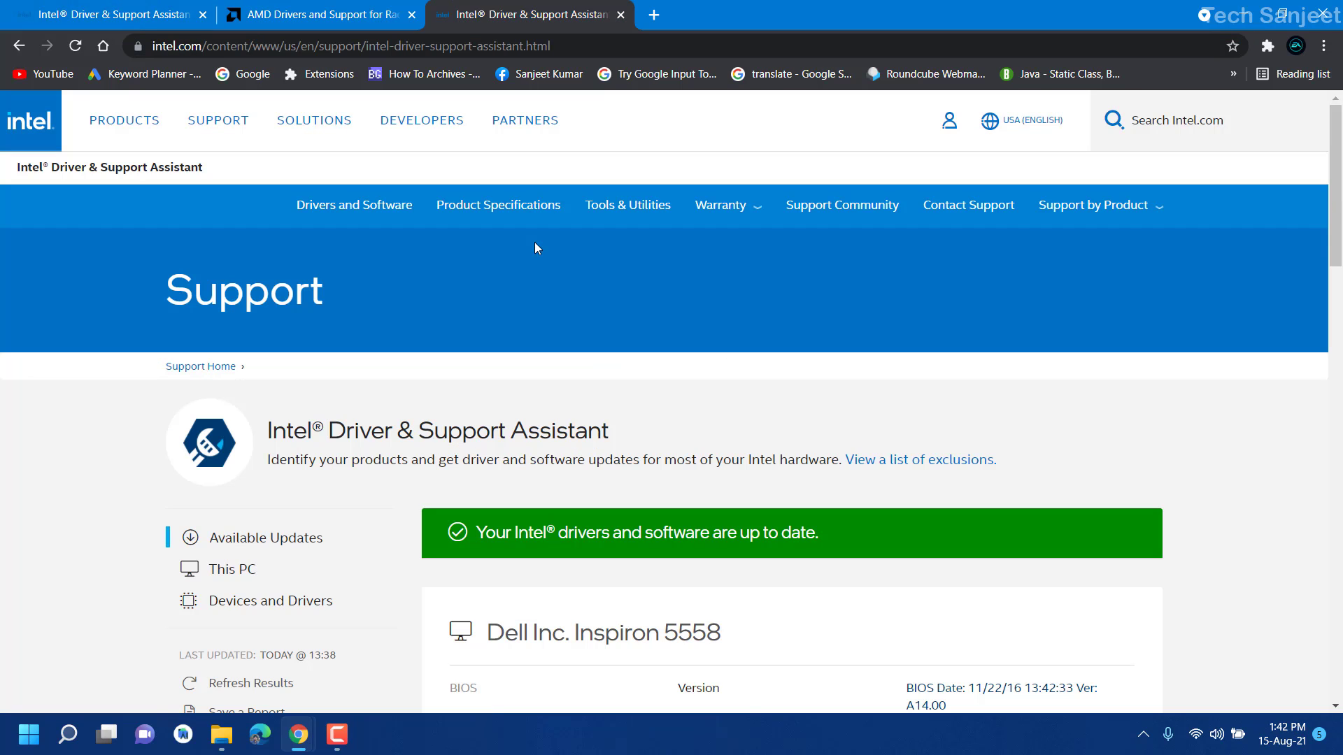